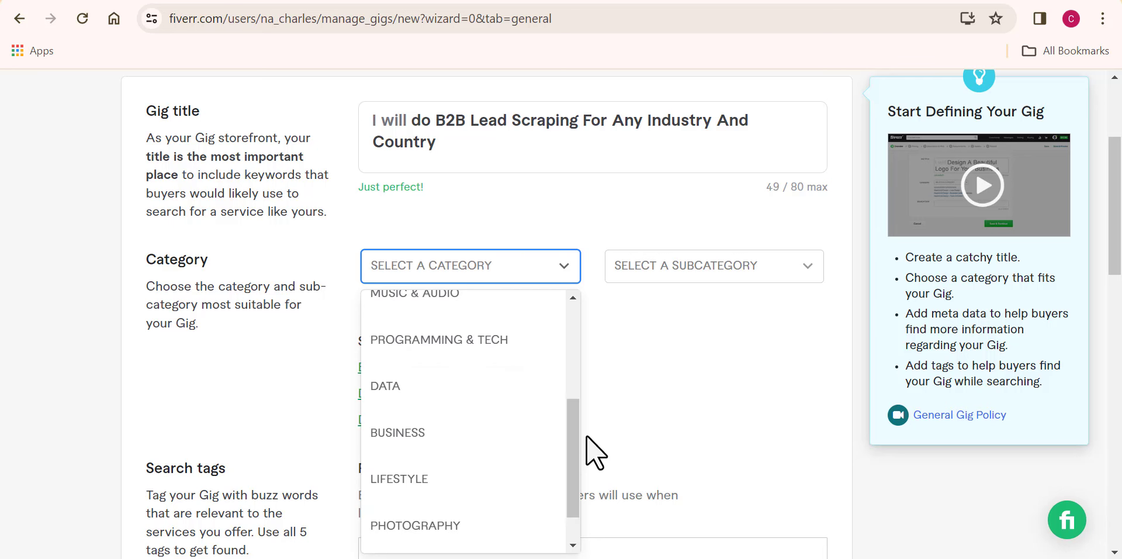
- File the gig under the DATA category with DATA SCRAPING as subcategory
{"action": "left_click", "coordinate": [408, 393]}
{"action": "left_click", "coordinate": [686, 269]}
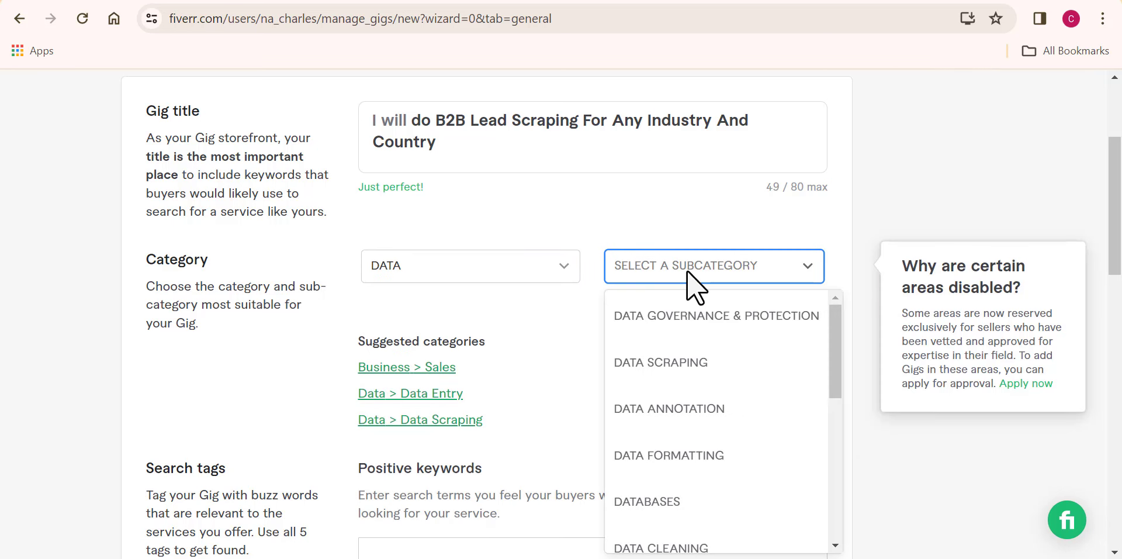
{"action": "left_click", "coordinate": [663, 364]}
- Tick Google Sheets, Excel, Instant Data Scraper and Octoparse, plus custom technology 'leads sniper'
{"action": "scroll", "coordinate": [602, 326], "scroll_direction": "down", "scroll_amount": 6}
{"action": "left_click", "coordinate": [545, 269]}
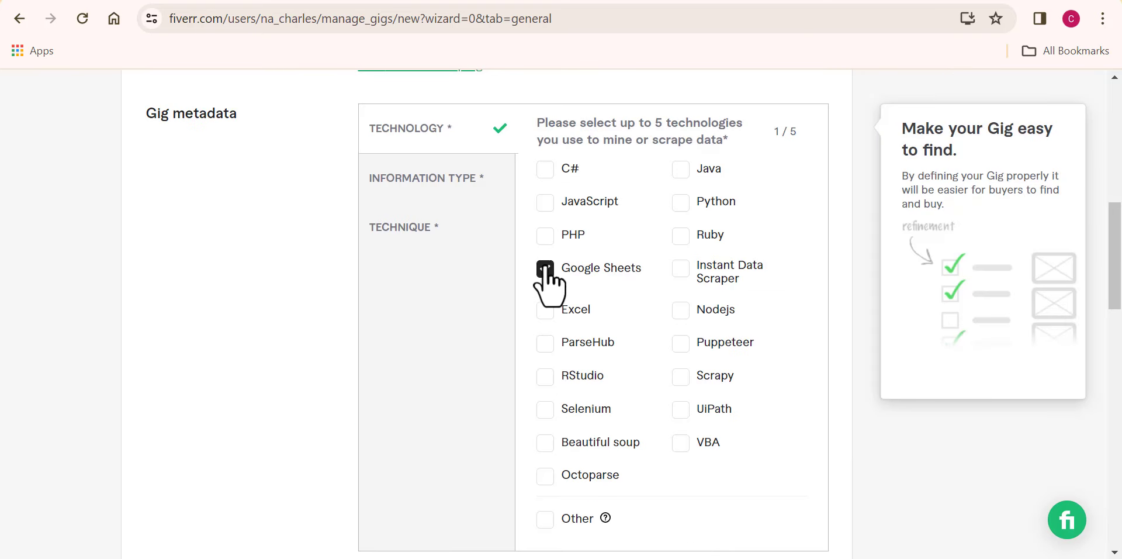
{"action": "left_click", "coordinate": [545, 312]}
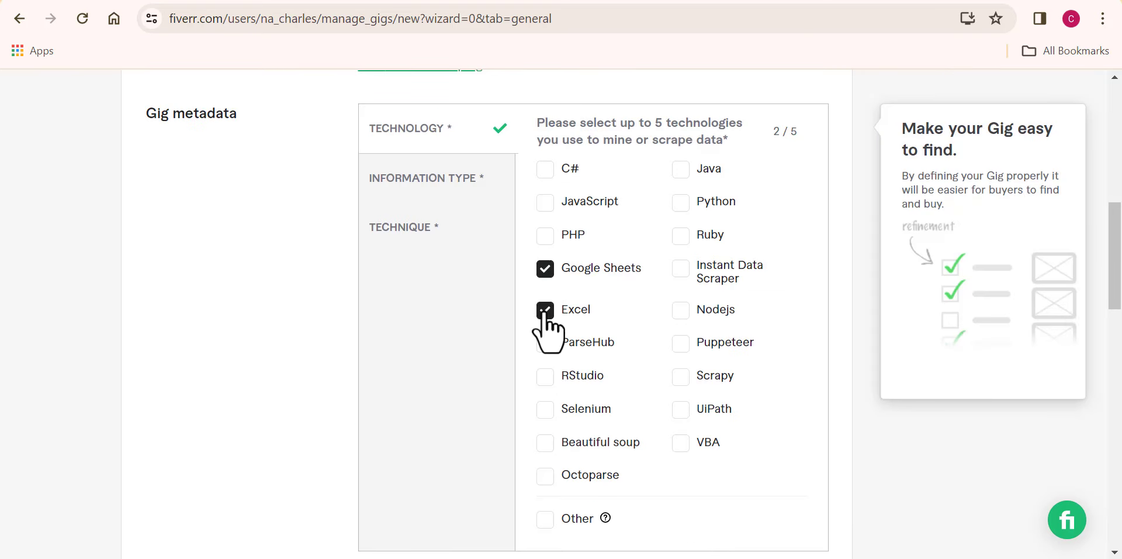
{"action": "left_click", "coordinate": [681, 268]}
{"action": "left_click", "coordinate": [546, 476]}
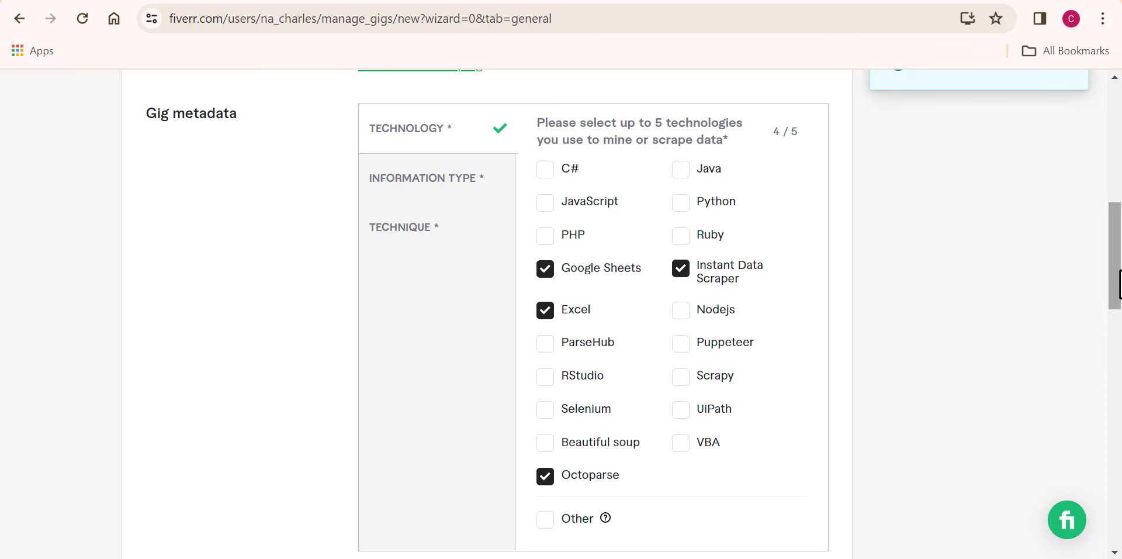
{"action": "scroll", "coordinate": [528, 355], "scroll_direction": "down", "scroll_amount": 3}
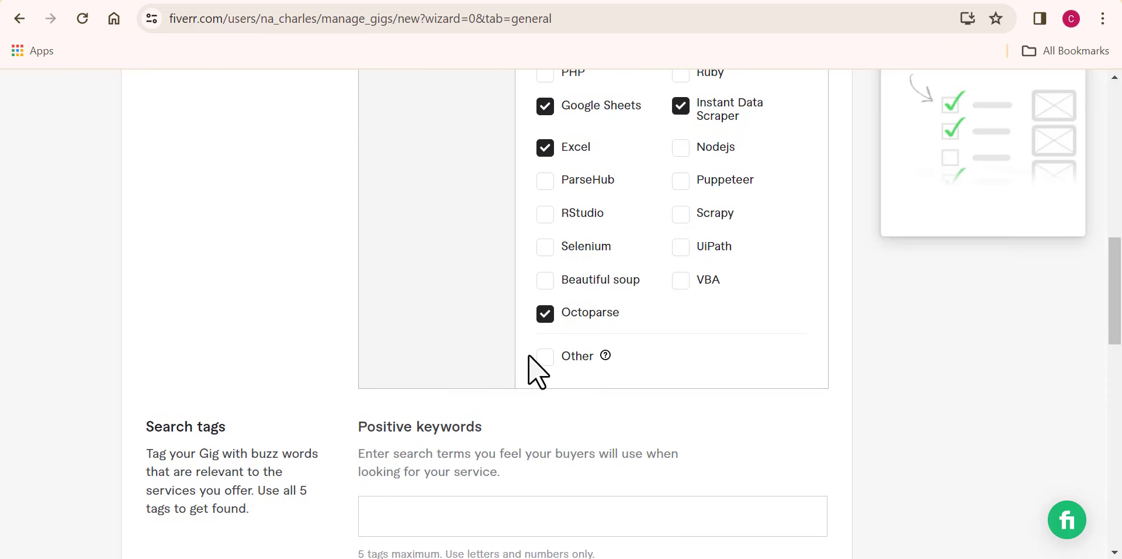
{"action": "left_click", "coordinate": [545, 356]}
{"action": "type", "text": "leads sniper"}
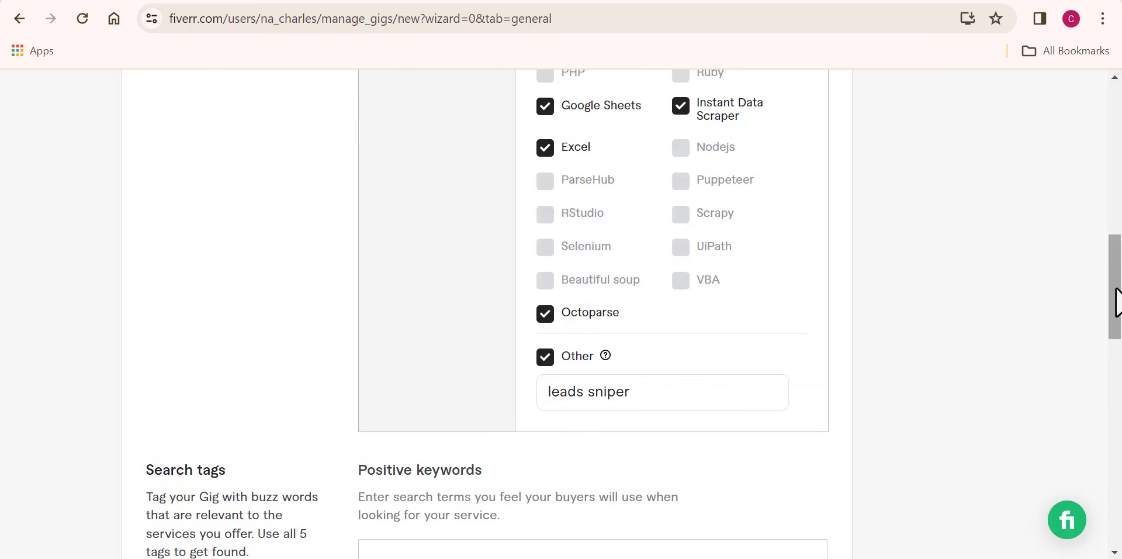
{"action": "left_click_drag", "start_coordinate": [1116, 301], "coordinate": [1116, 270]}
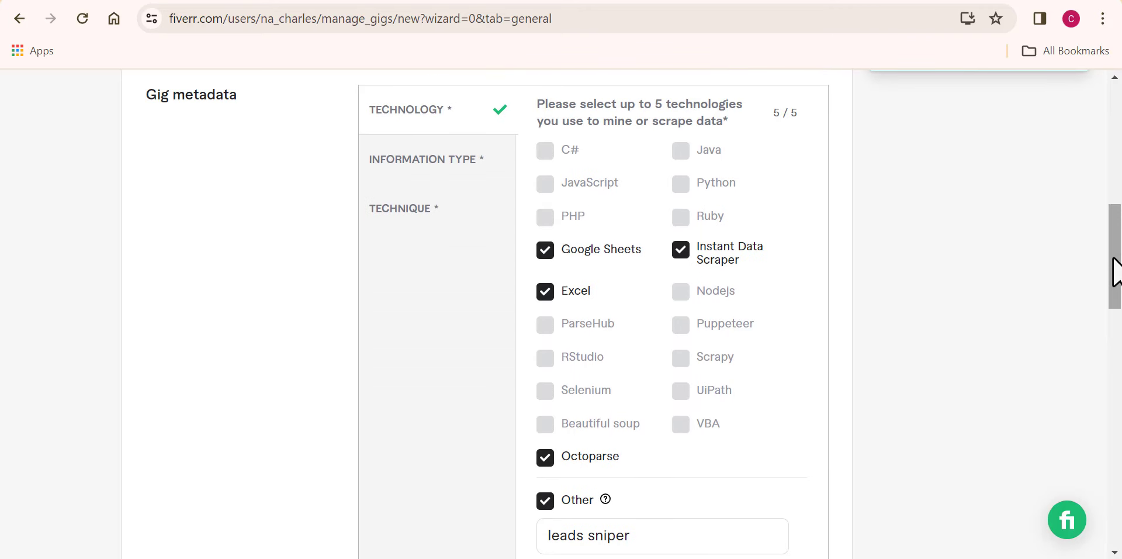
- Tick Competitor research, Contact information, Price comparison, Products & reviews and Social media; start the Other technique text
{"action": "left_click", "coordinate": [447, 157]}
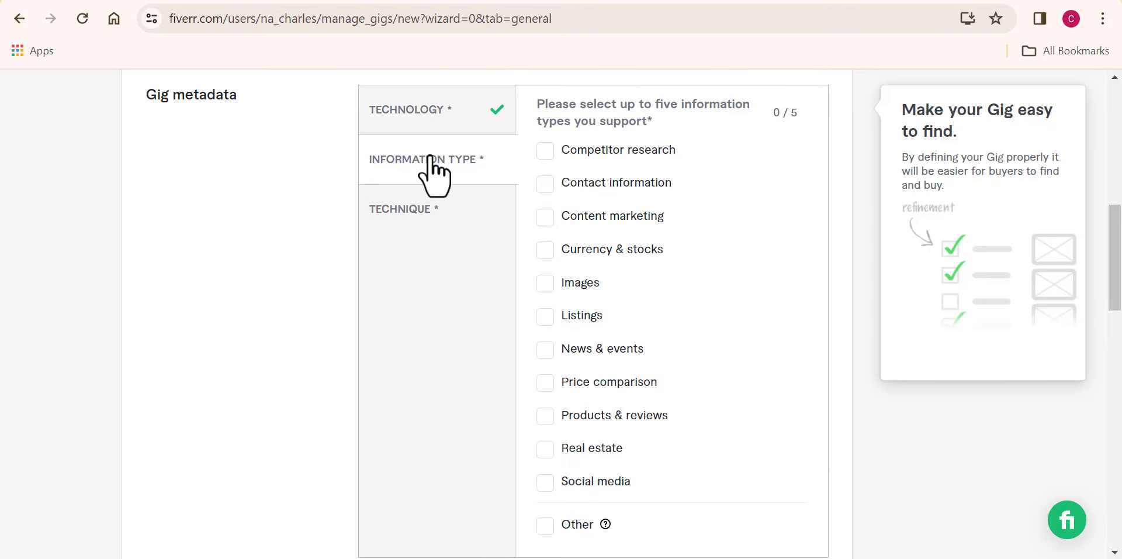
{"action": "left_click", "coordinate": [545, 150]}
{"action": "left_click", "coordinate": [545, 184]}
{"action": "left_click", "coordinate": [546, 383]}
{"action": "left_click", "coordinate": [545, 416]}
{"action": "left_click", "coordinate": [545, 482]}
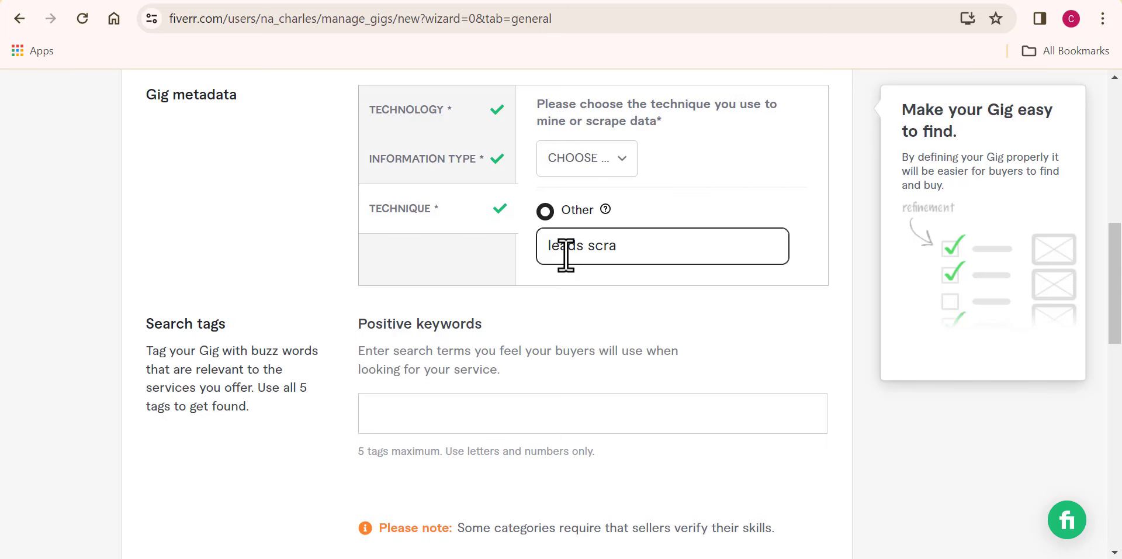
{"action": "type", "text": "ping tools"}
- Add tags LEAD GENERATION, LEADS SCRAPING, DATA SCRAPING, B2B SCRAPING, B2B LEADS and save the overview
{"action": "scroll", "coordinate": [563, 250], "scroll_direction": "down", "scroll_amount": 2}
{"action": "left_click", "coordinate": [643, 300]}
{"action": "type", "text": "lead ge"}
{"action": "left_click", "coordinate": [531, 315]}
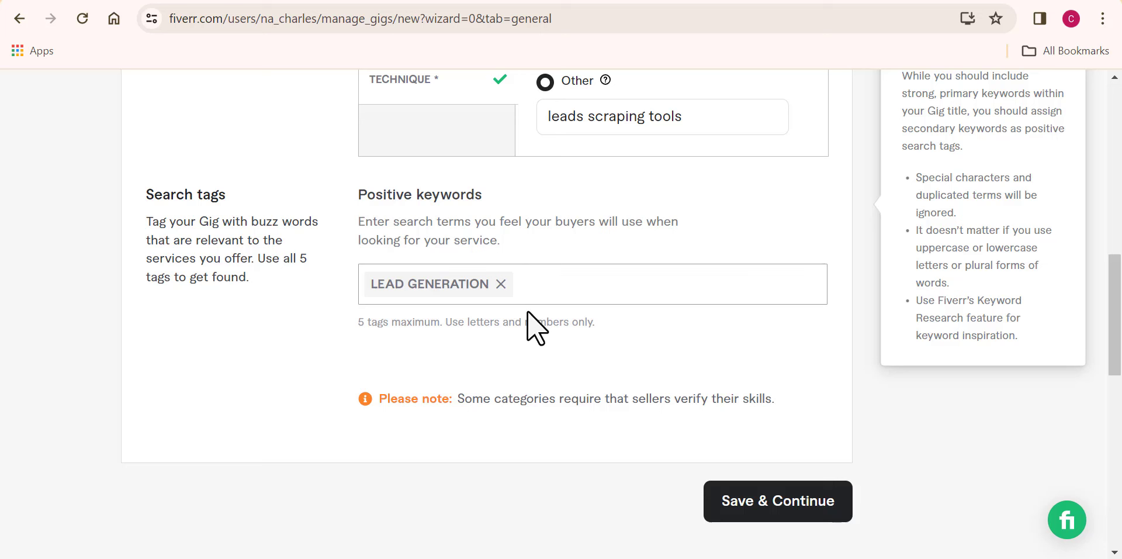
{"action": "type", "text": "le"}
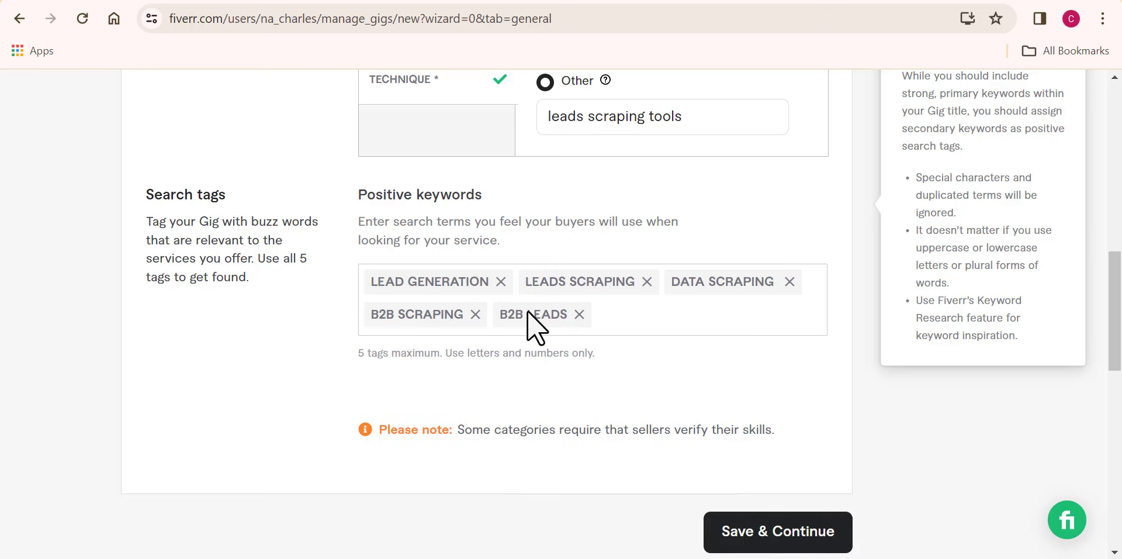
{"action": "left_click", "coordinate": [832, 388]}
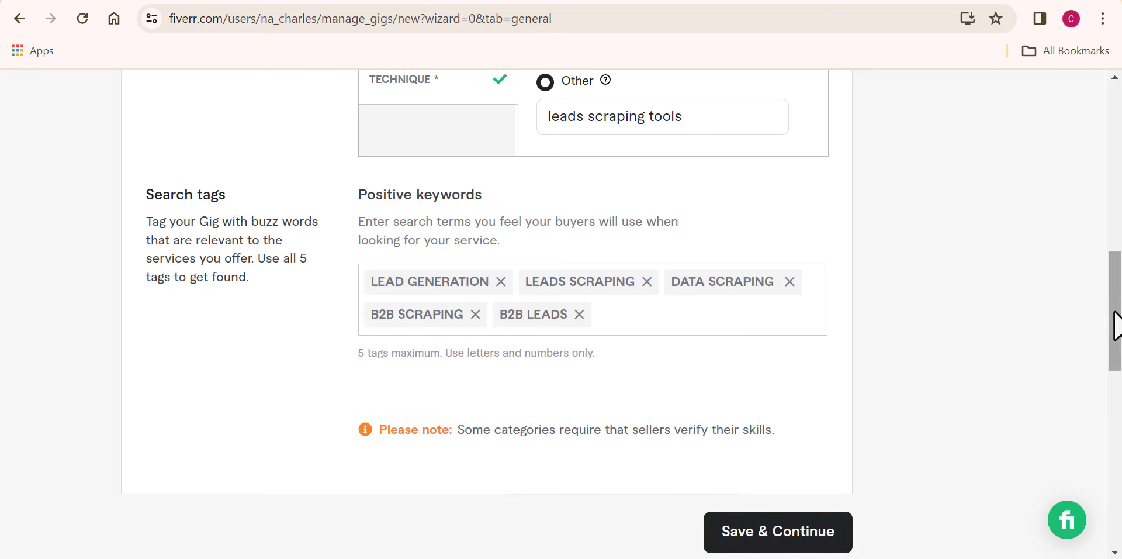
{"action": "left_click", "coordinate": [527, 310]}
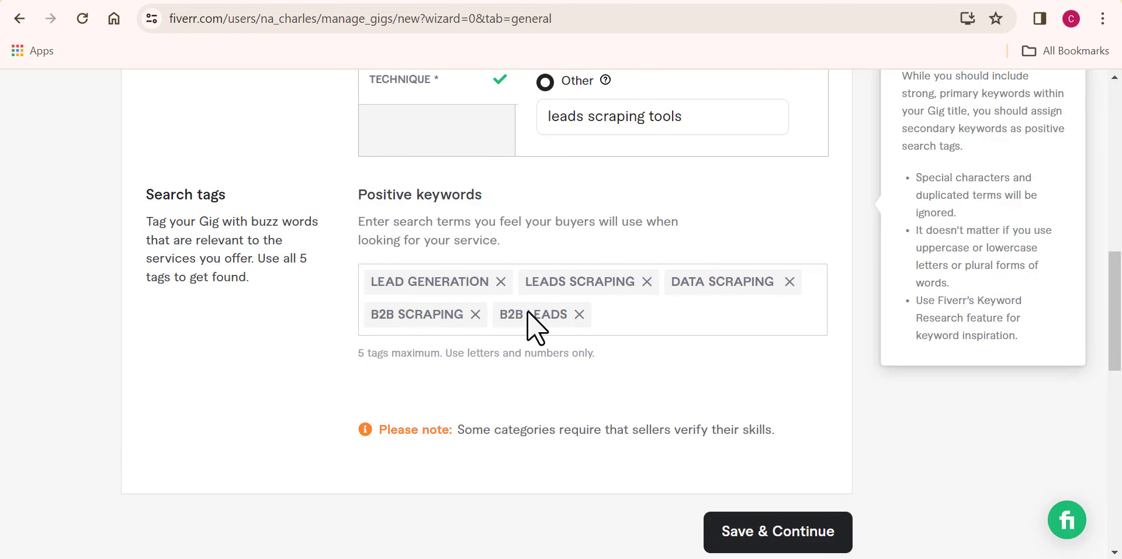
{"action": "left_click", "coordinate": [871, 380]}
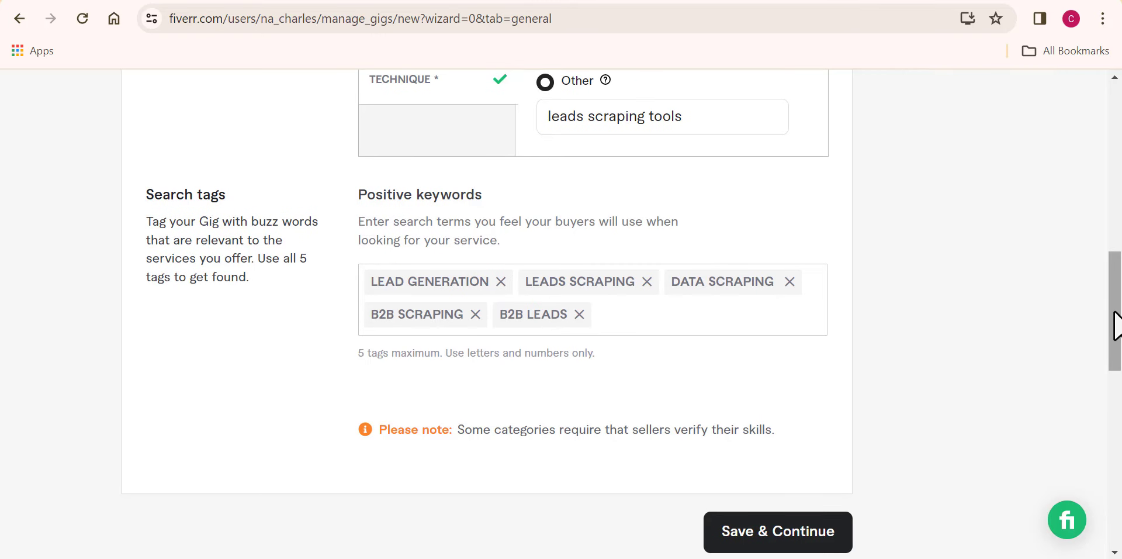
{"action": "left_click", "coordinate": [528, 310]}
{"action": "left_click", "coordinate": [1009, 380]}
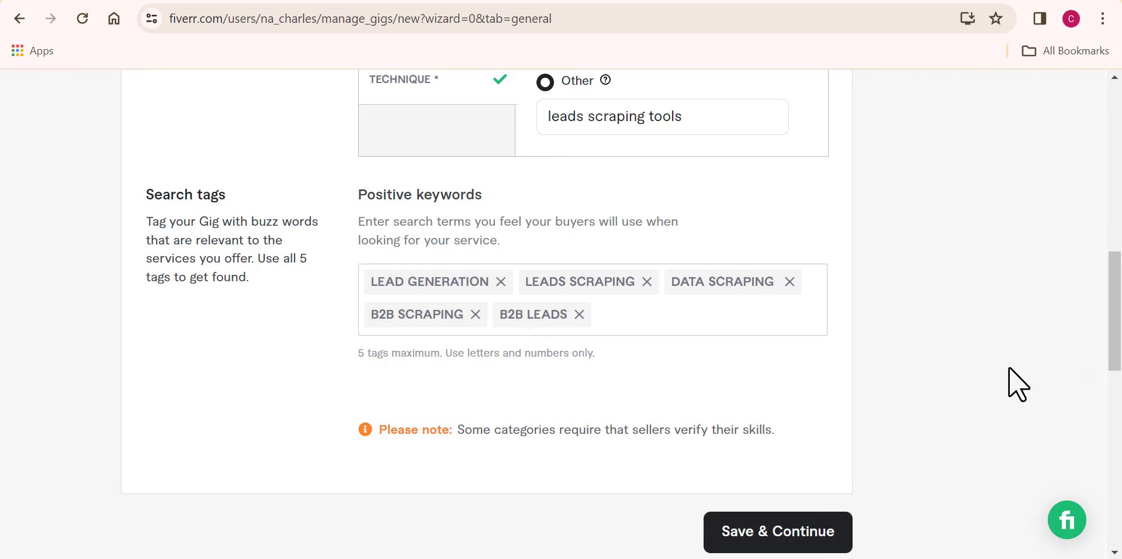
{"action": "left_click_drag", "start_coordinate": [1116, 324], "coordinate": [1115, 335]}
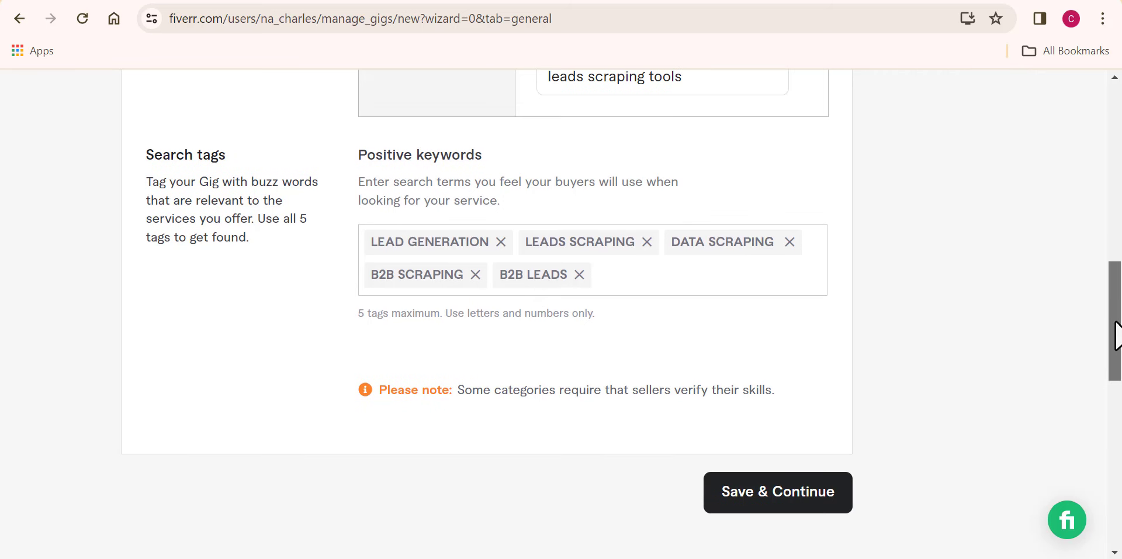
{"action": "left_click", "coordinate": [792, 502]}
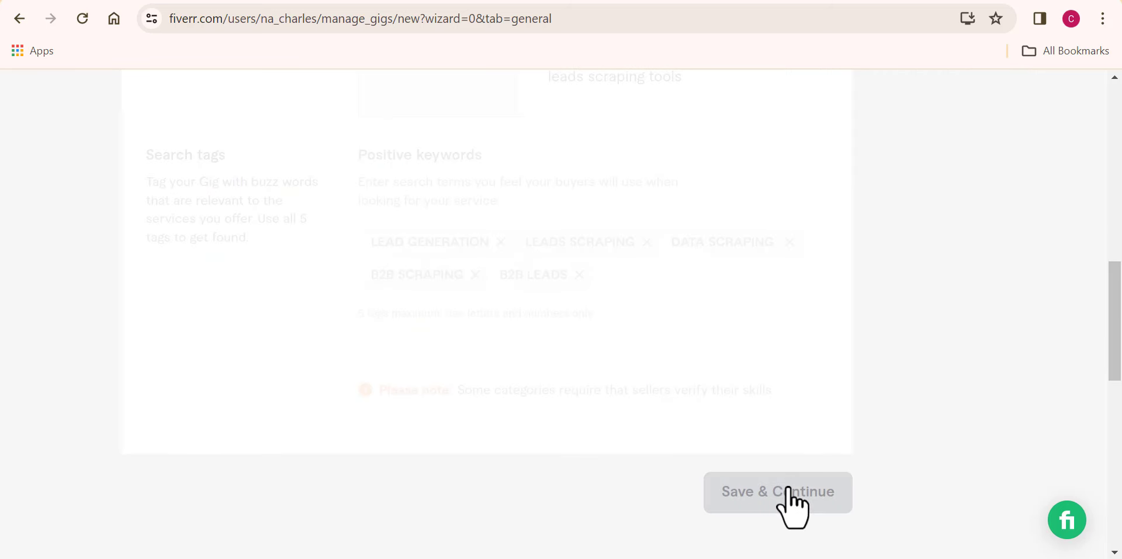
- Write the package descriptions offering 5,000, 20,000 and 50,000 b2b leads
{"action": "left_click", "coordinate": [409, 258]}
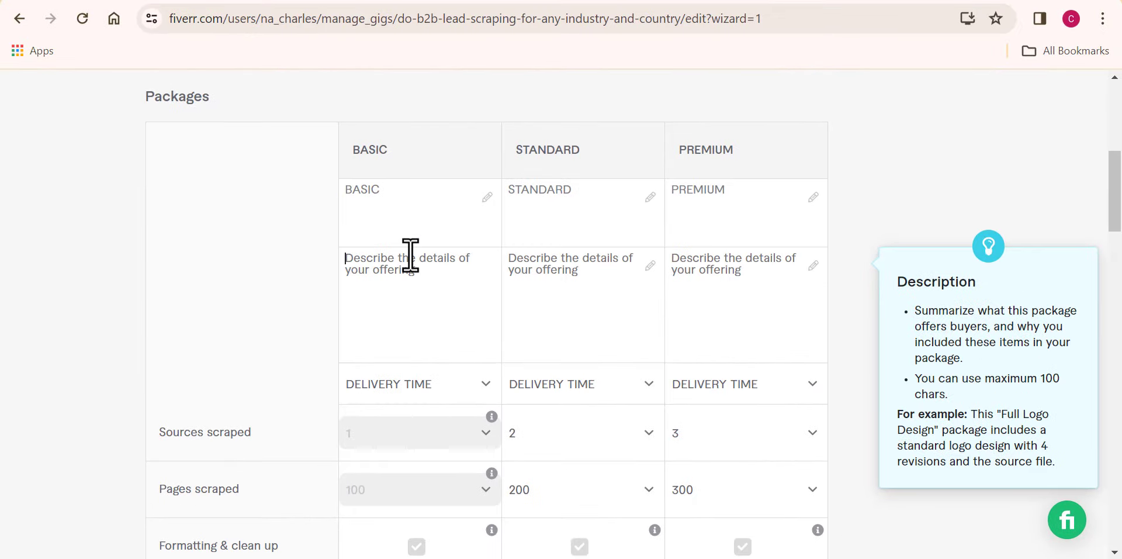
{"action": "left_click", "coordinate": [410, 256]}
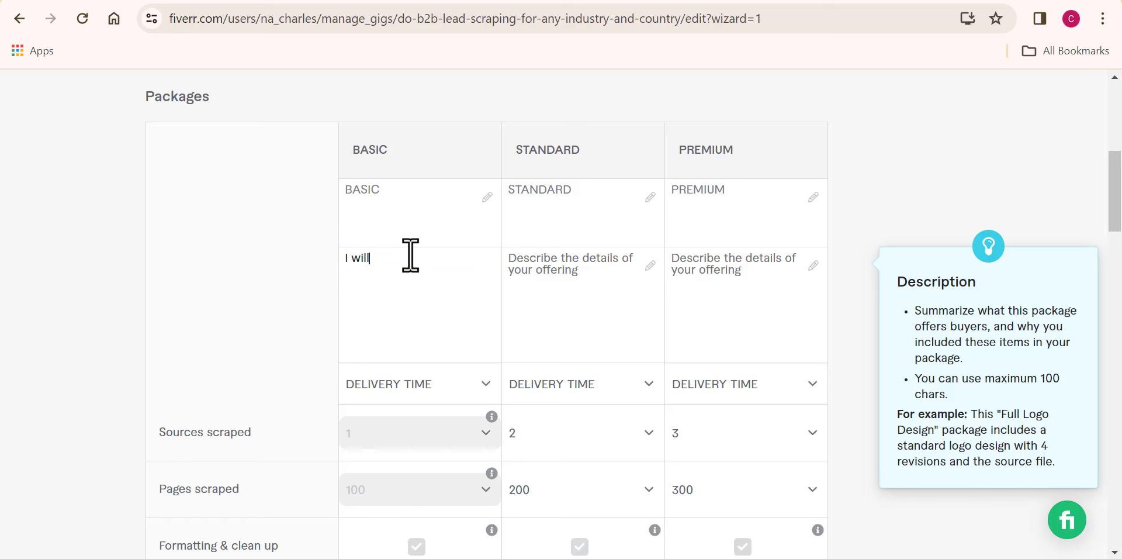
{"action": "type", "text": "I will pro"}
{"action": "type", "text": "v"}
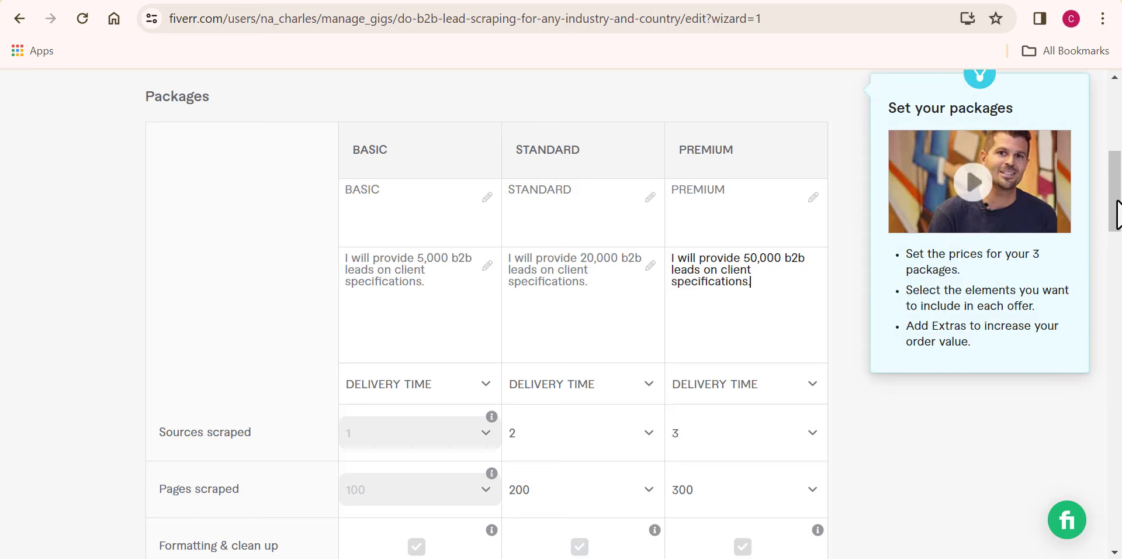
{"action": "left_click_drag", "start_coordinate": [1117, 215], "coordinate": [1117, 253]}
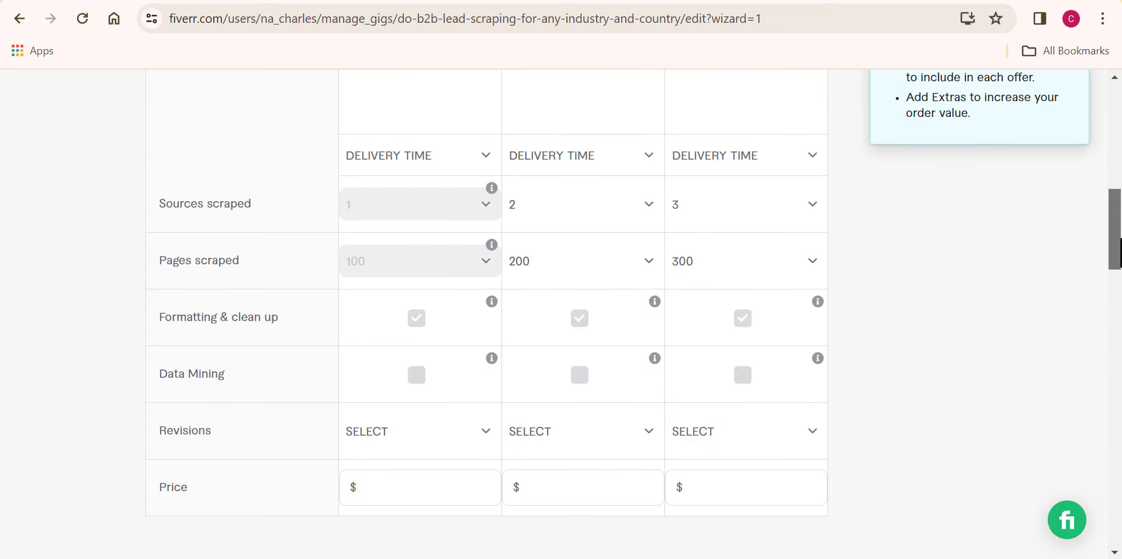
- Set the Basic package delivery time to 1 DAY DELIVERY
{"action": "left_click", "coordinate": [487, 169]}
{"action": "left_click", "coordinate": [436, 257]}
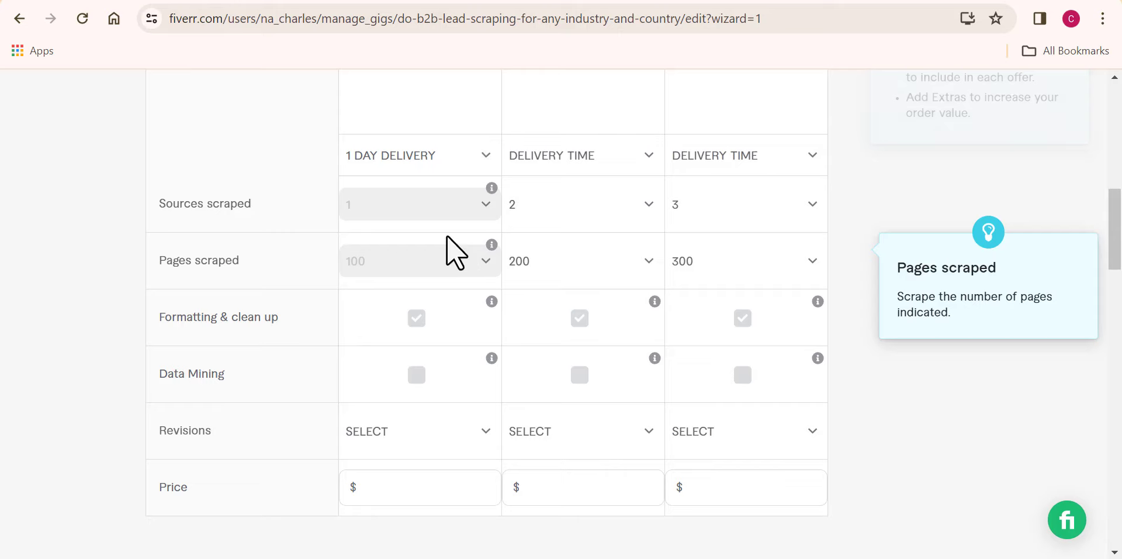
{"action": "left_click", "coordinate": [554, 172]}
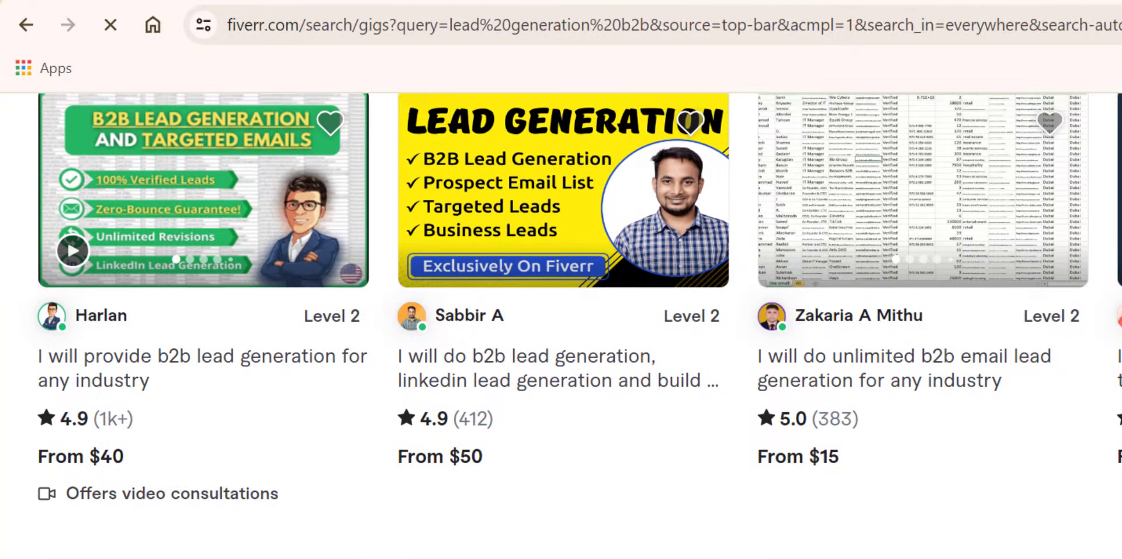
- Scroll through the 'lead generation b2b' competitor gig search results
{"action": "scroll", "coordinate": [561, 279], "scroll_direction": "down", "scroll_amount": 3}
{"action": "scroll", "coordinate": [168, 397], "scroll_direction": "down", "scroll_amount": 4}
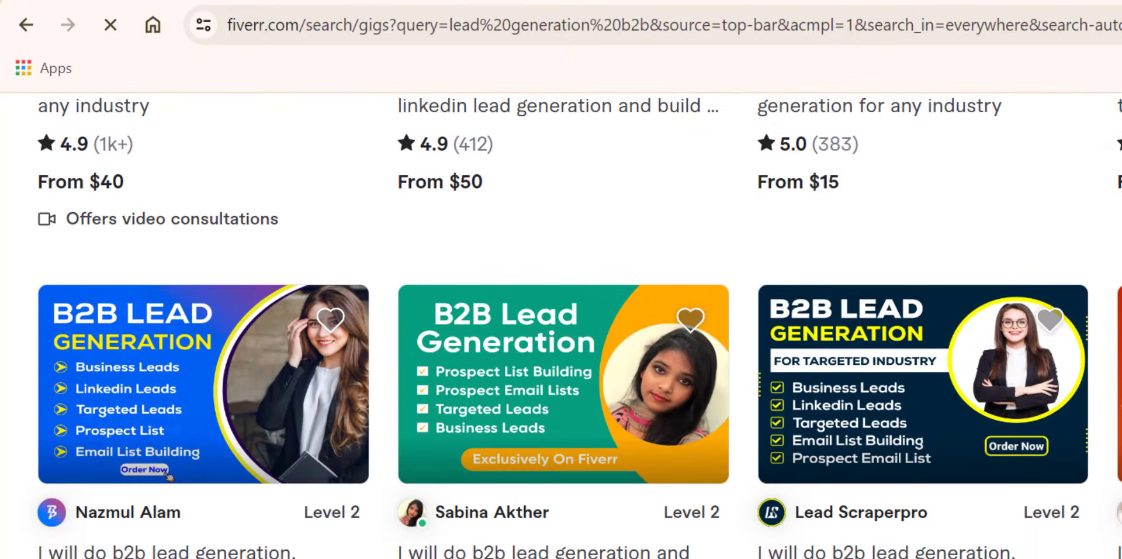
{"action": "scroll", "coordinate": [561, 327], "scroll_direction": "down", "scroll_amount": 3}
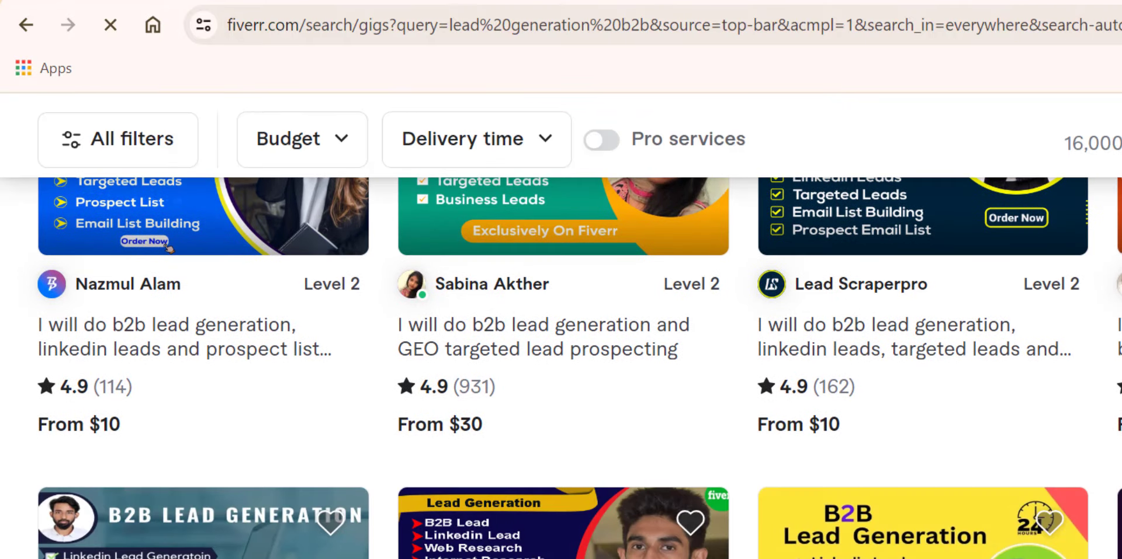
{"action": "scroll", "coordinate": [560, 368], "scroll_direction": "down", "scroll_amount": 7}
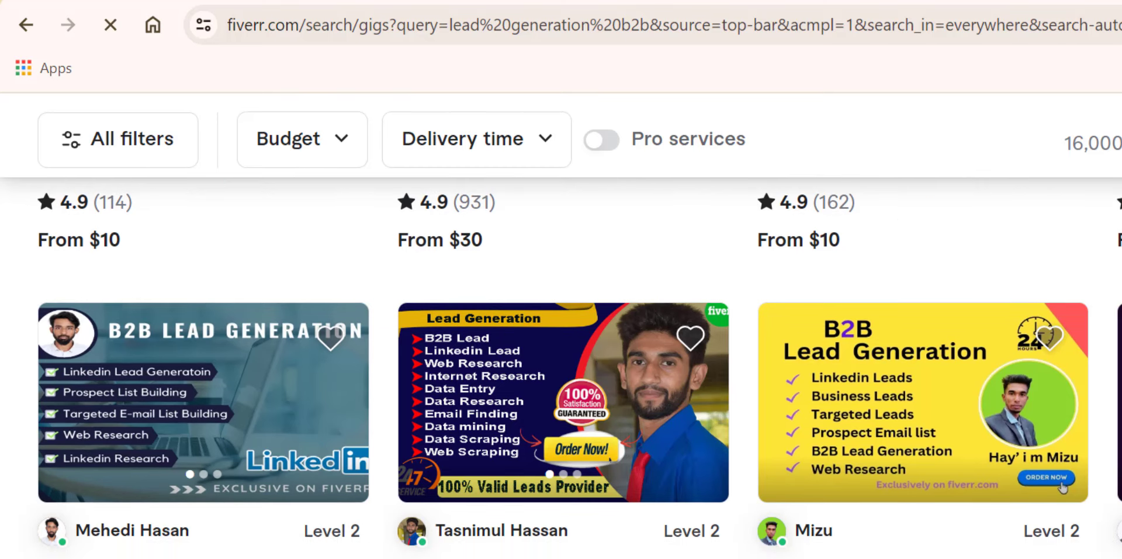
{"action": "scroll", "coordinate": [561, 368], "scroll_direction": "down", "scroll_amount": 5}
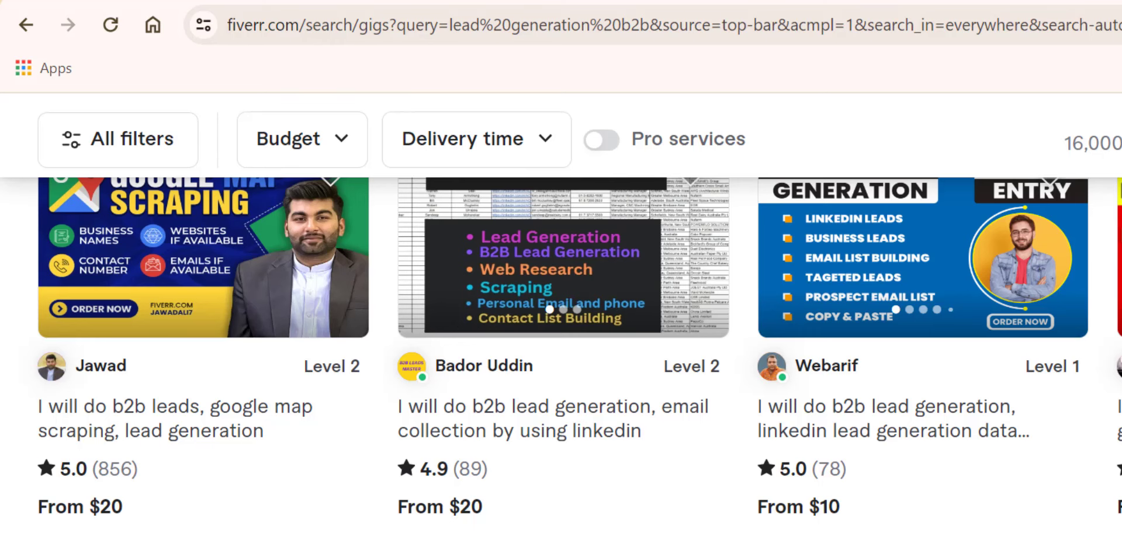
{"action": "scroll", "coordinate": [561, 368], "scroll_direction": "down", "scroll_amount": 4}
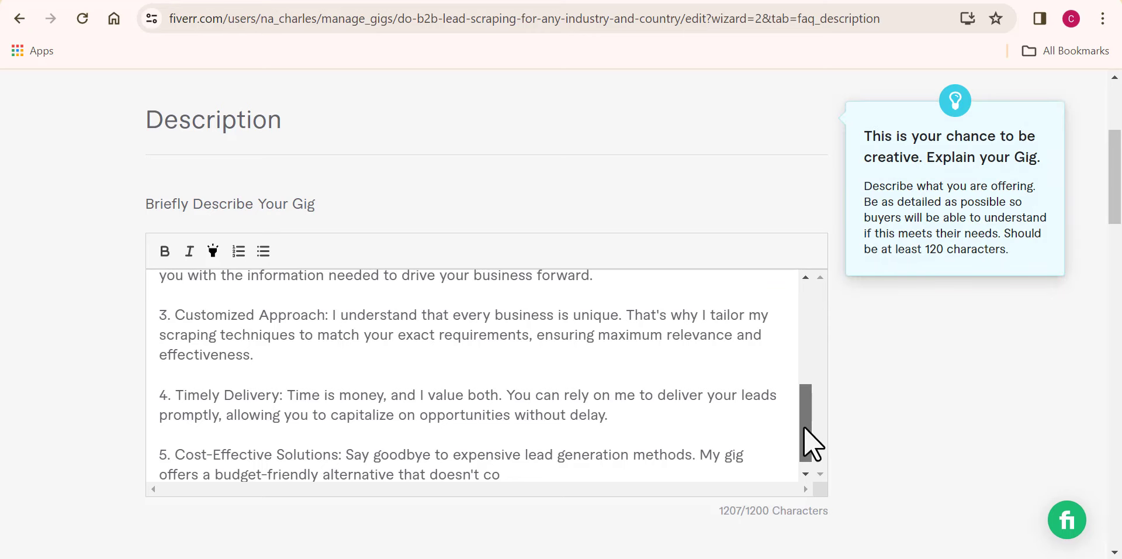
{"action": "left_click_drag", "start_coordinate": [804, 426], "coordinate": [802, 310]}
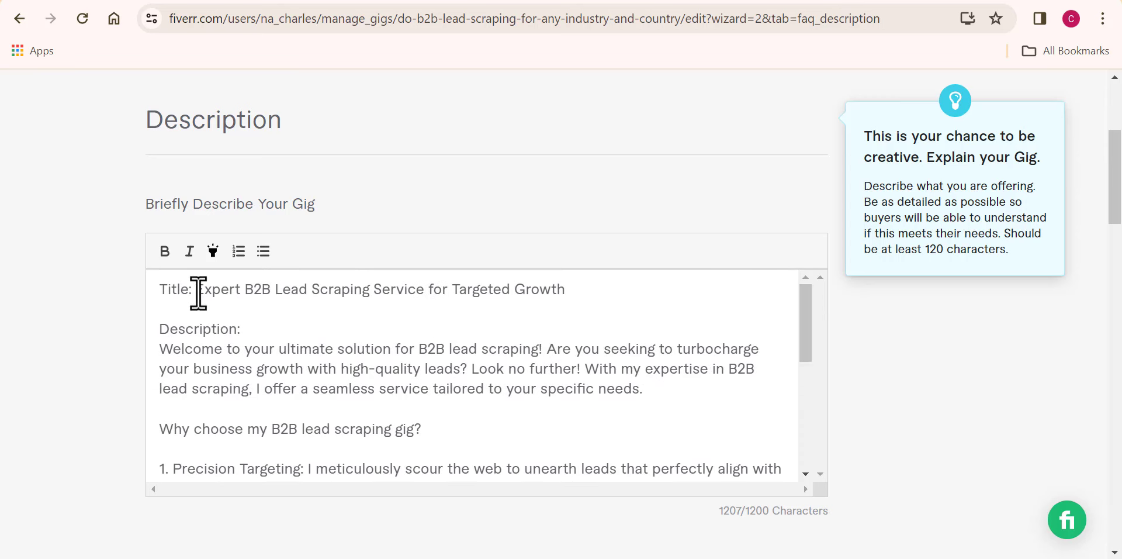
- Delete the title and 'Description:' lines so the description opens with the Welcome paragraph
{"action": "left_click_drag", "start_coordinate": [242, 328], "coordinate": [163, 289]}
{"action": "key", "text": "BackSpace"}
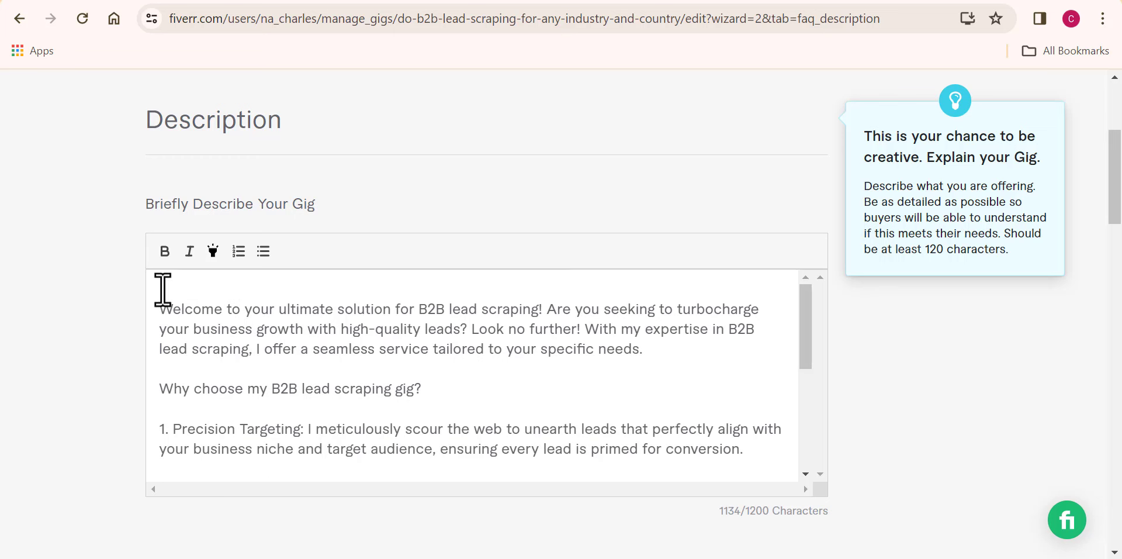
{"action": "key", "text": "Delete"}
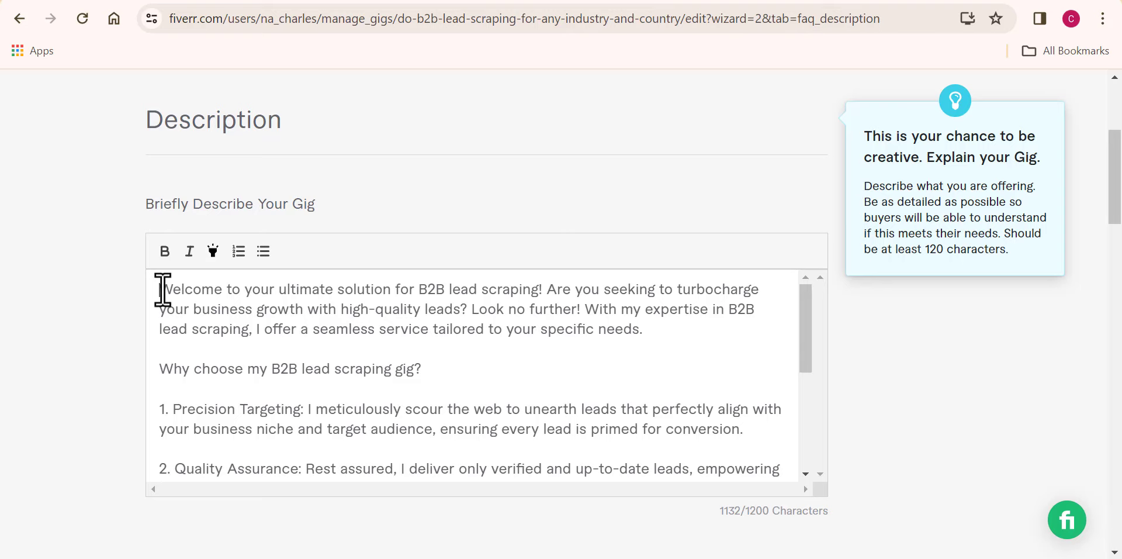
{"action": "key", "text": "ctrl+Tab"}
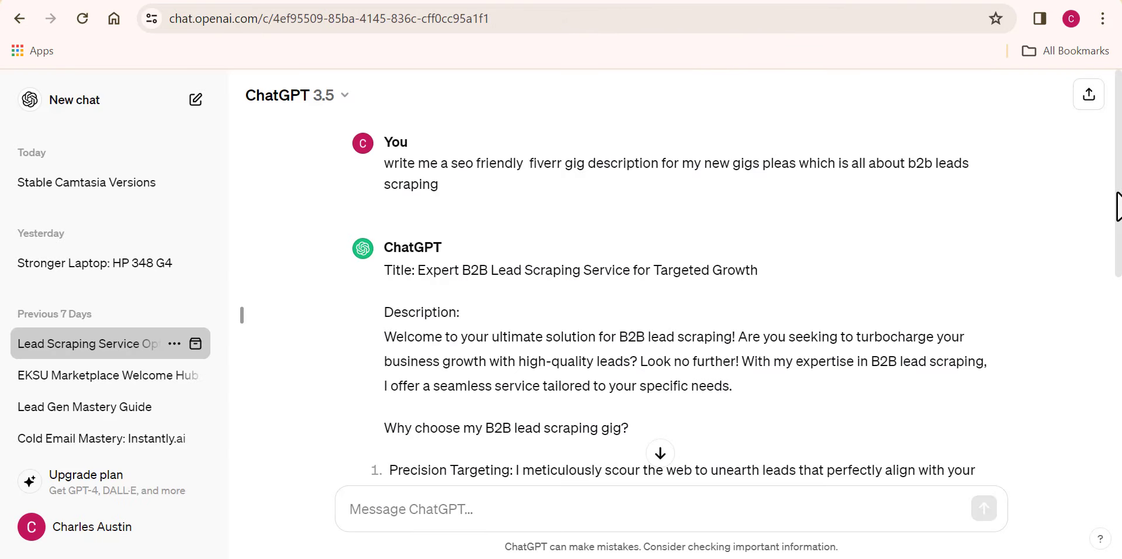
- Scroll to the end of ChatGPT's generated description, then return to the Fiverr editor
{"action": "left_click_drag", "start_coordinate": [1119, 205], "coordinate": [1119, 417]}
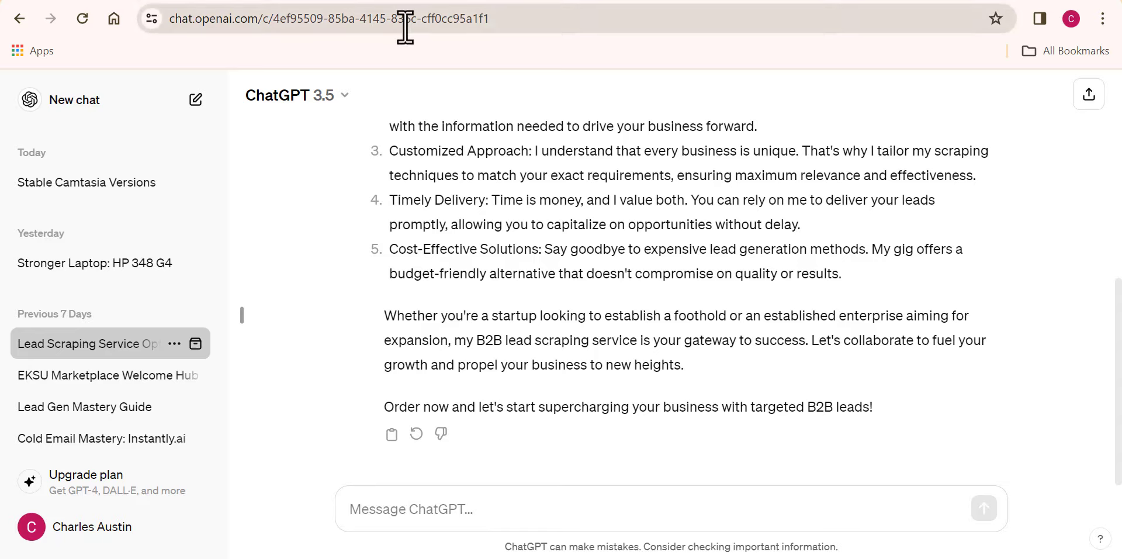
{"action": "left_click", "coordinate": [403, 3]}
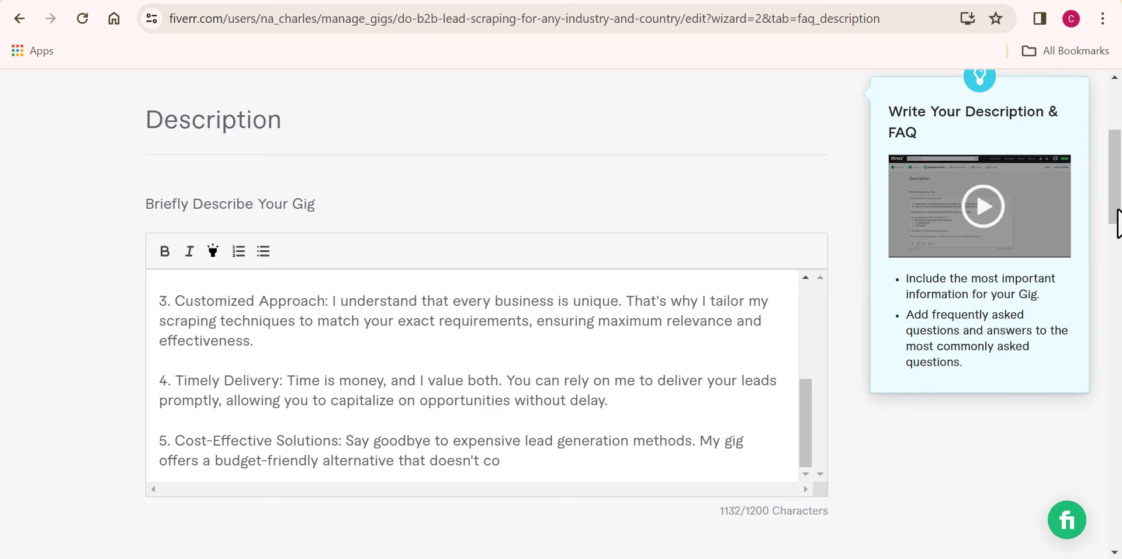
- Add the question 'Please provide me with your specifications (Niche or Industry, Location and Other Information)'
{"action": "scroll", "coordinate": [1114, 198], "scroll_direction": "down", "scroll_amount": 3}
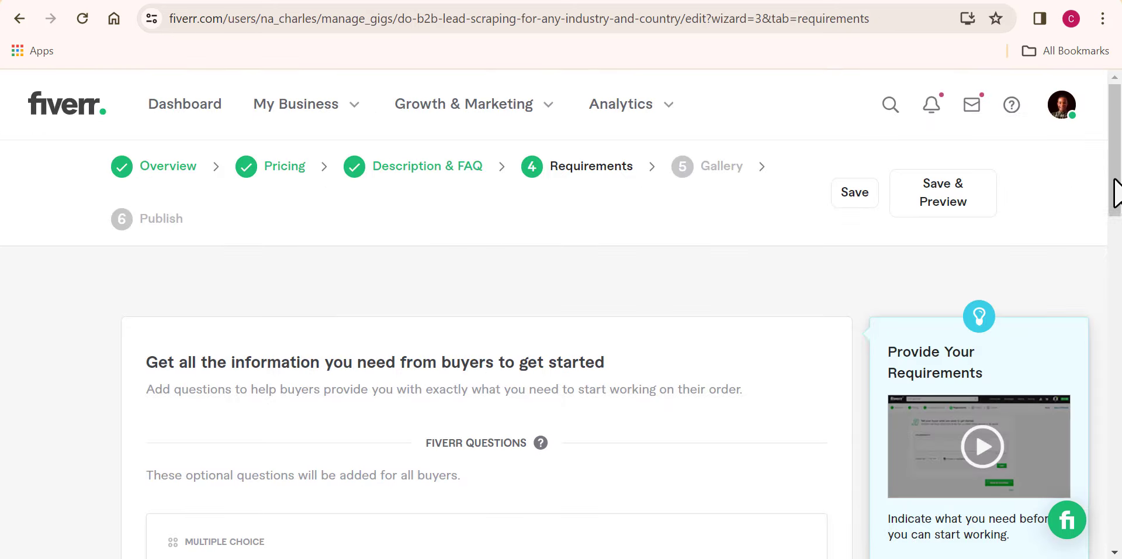
{"action": "left_click_drag", "start_coordinate": [1114, 191], "coordinate": [1119, 360]}
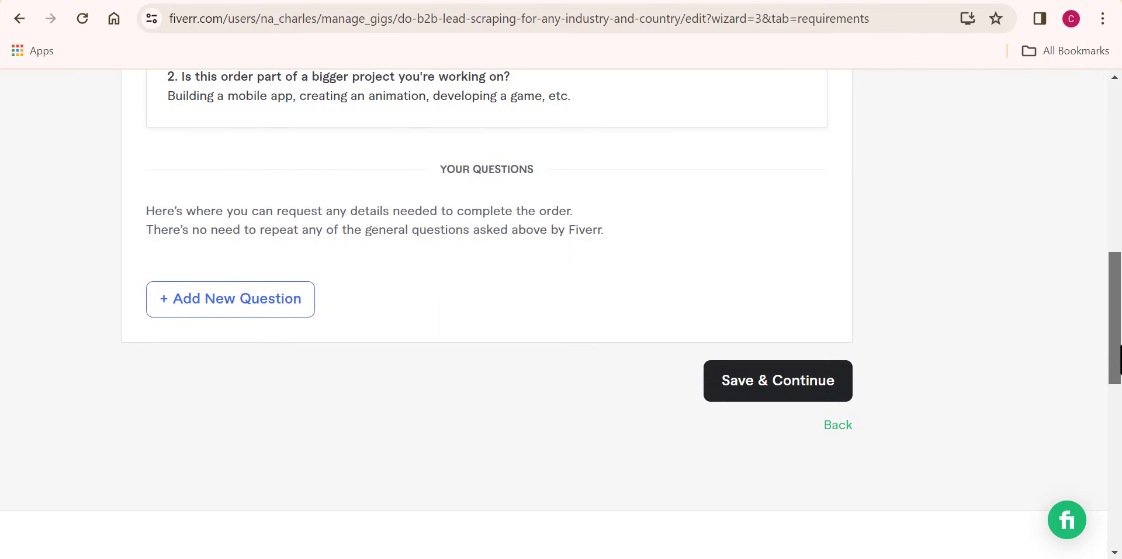
{"action": "left_click", "coordinate": [200, 299]}
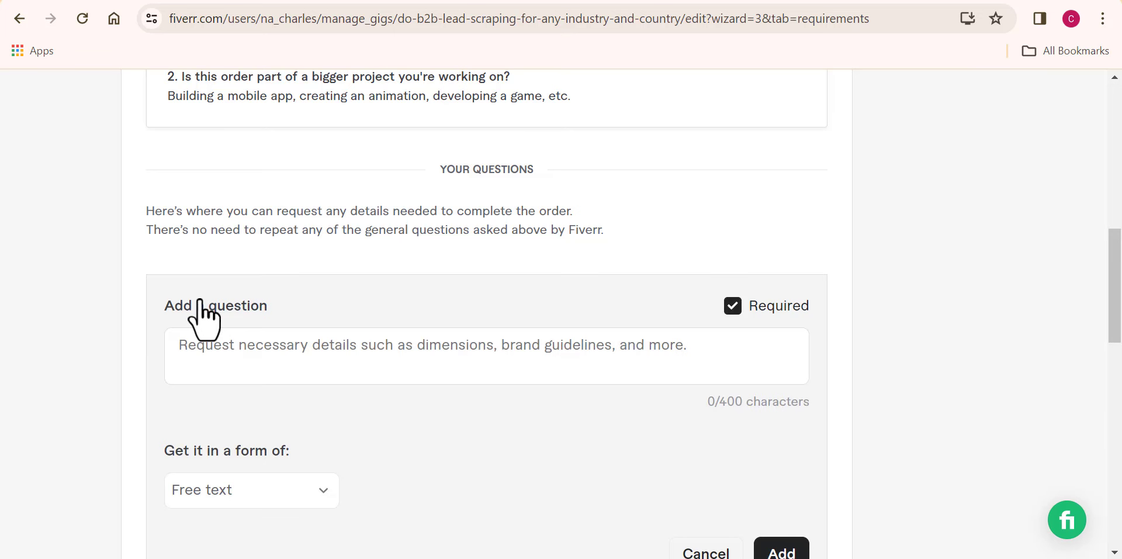
{"action": "left_click", "coordinate": [235, 344]}
{"action": "type", "text": "Please provide me with your specifications (Niche or Industry, L"}
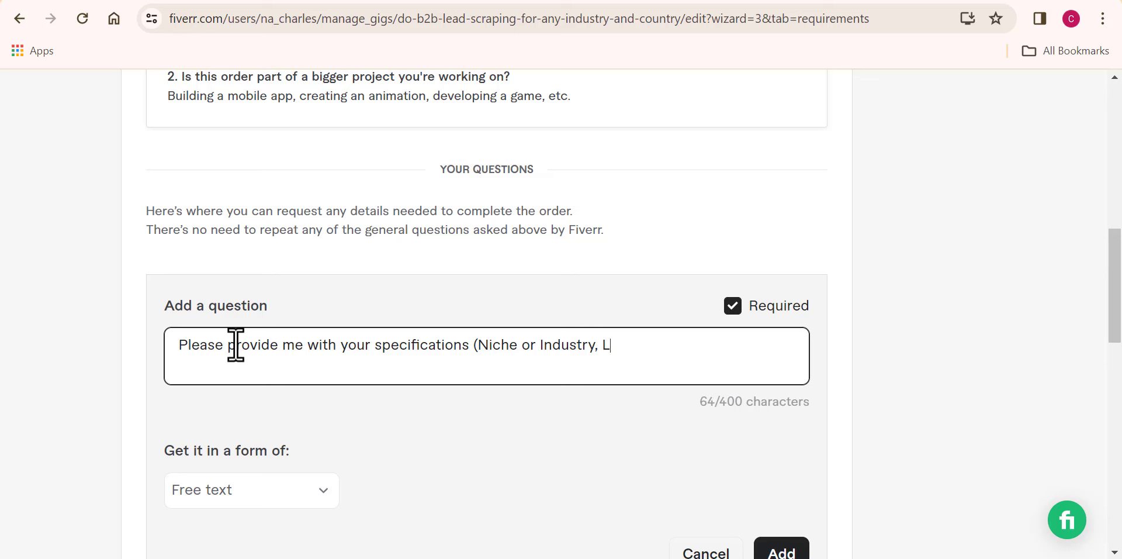
{"action": "type", "text": "ocation an d"}
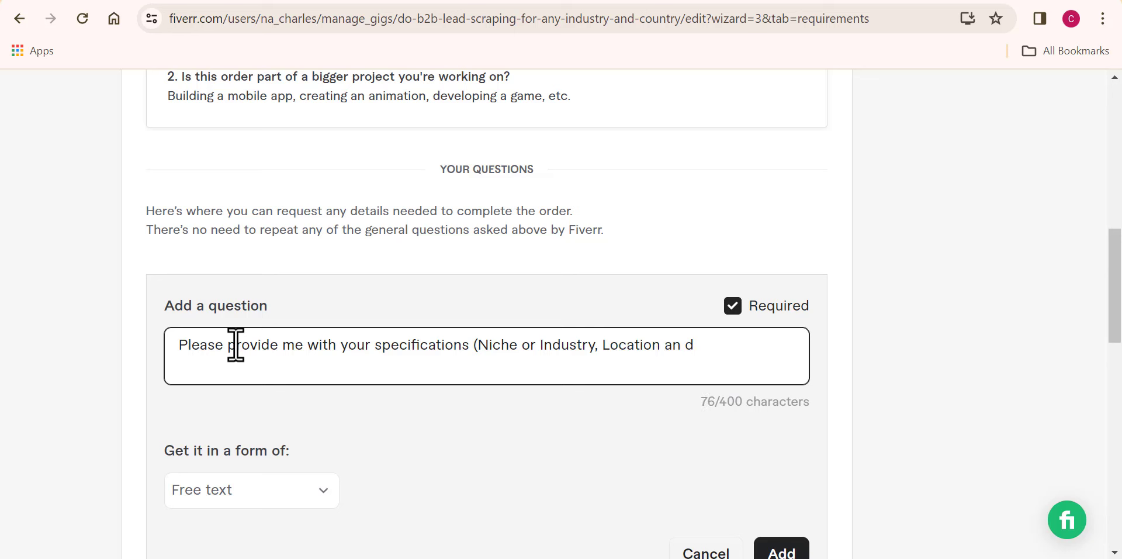
{"action": "key", "text": "BackSpace"}
{"action": "key", "text": "BackSpace"}
{"action": "type", "text": "d Other Inf"}
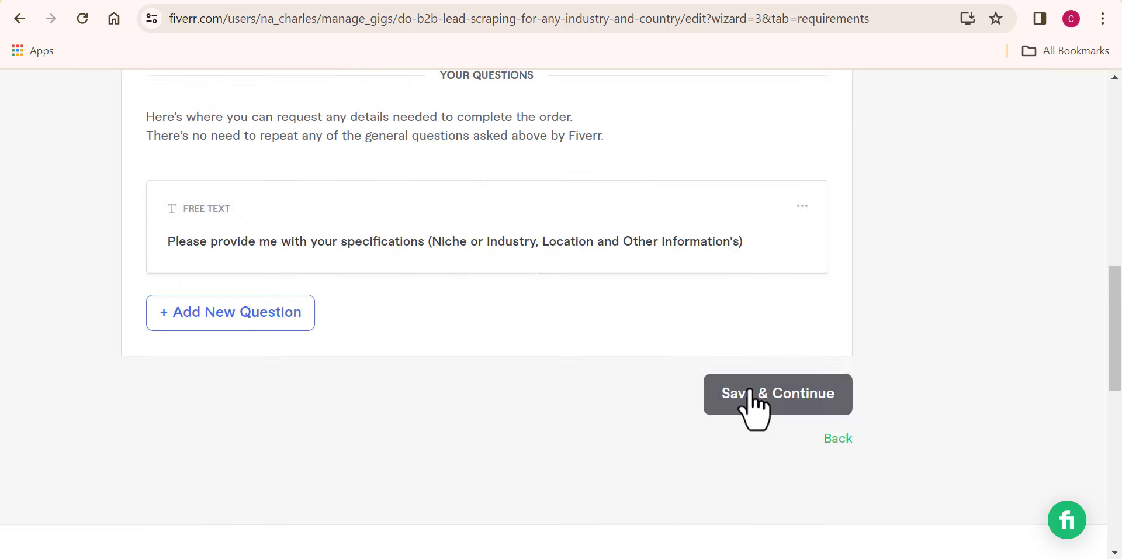
{"action": "left_click", "coordinate": [749, 392]}
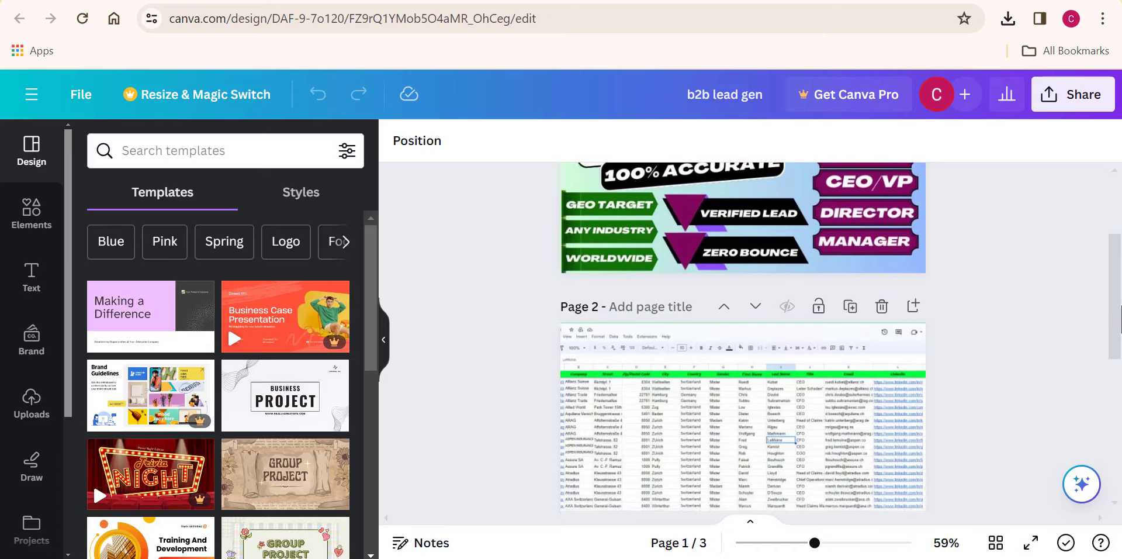
- Scroll through pages 1–3 of the b2b lead gen design in Canva
{"action": "scroll", "coordinate": [742, 339], "scroll_direction": "down", "scroll_amount": 5}
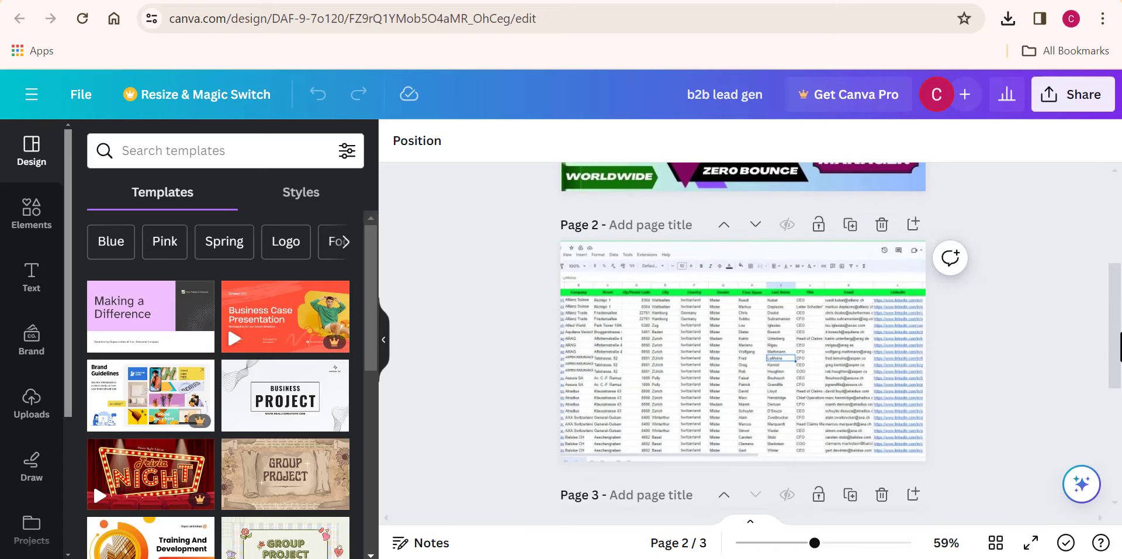
{"action": "scroll", "coordinate": [742, 339], "scroll_direction": "down", "scroll_amount": 2}
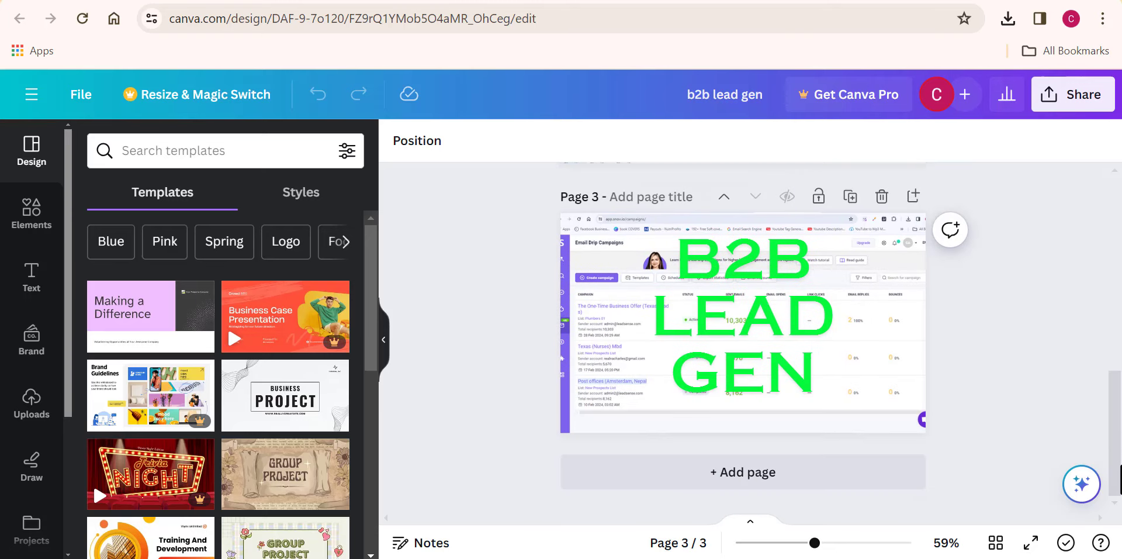
{"action": "left_click_drag", "start_coordinate": [1117, 474], "coordinate": [1112, 225]}
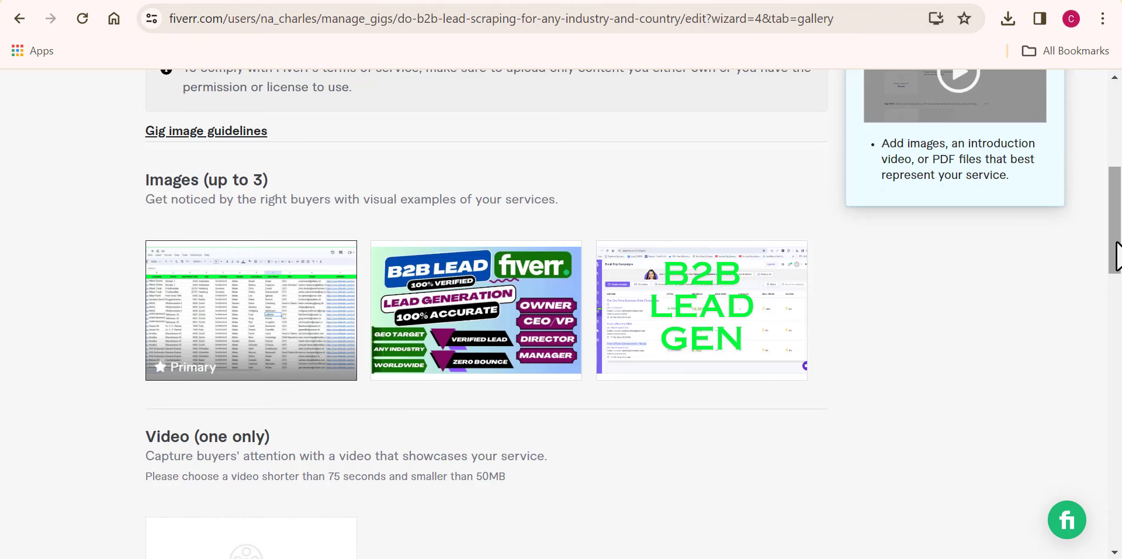
- Save the gallery, then open the Personal & business information form on the Publish step
{"action": "left_click_drag", "start_coordinate": [1110, 221], "coordinate": [1119, 392]}
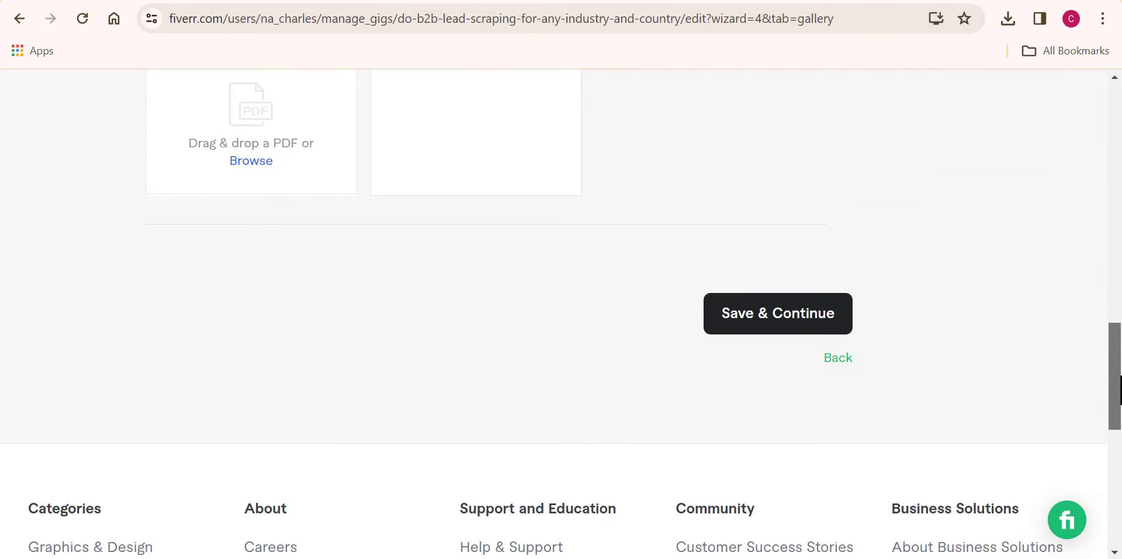
{"action": "left_click", "coordinate": [786, 318]}
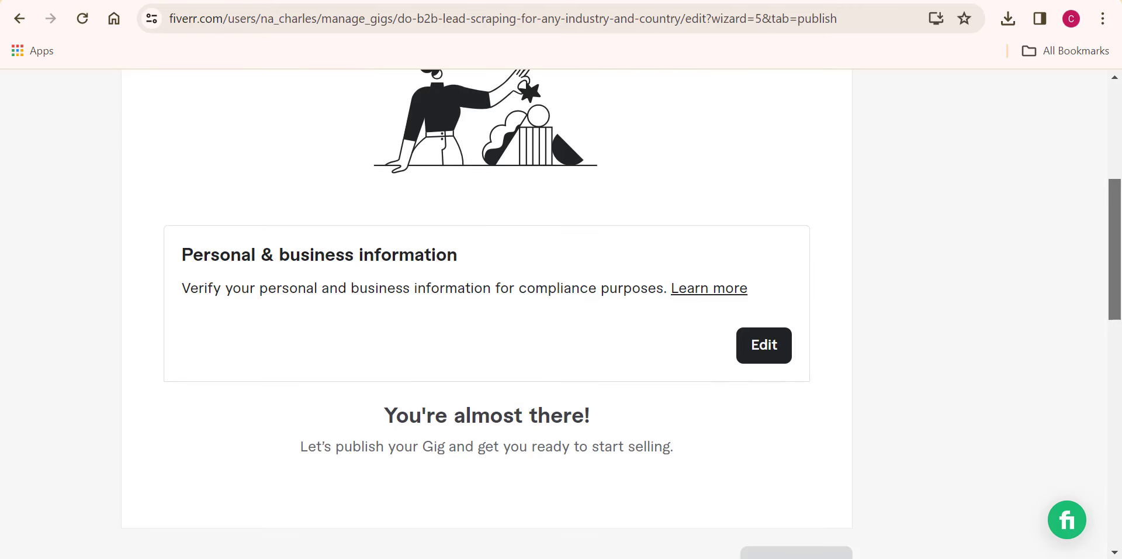
{"action": "mouse_move", "coordinate": [1119, 300]}
{"action": "left_mouse_down"}
{"action": "mouse_move", "coordinate": [1114, 351]}
{"action": "mouse_move", "coordinate": [1116, 281]}
{"action": "left_mouse_up"}
{"action": "left_click", "coordinate": [759, 416]}
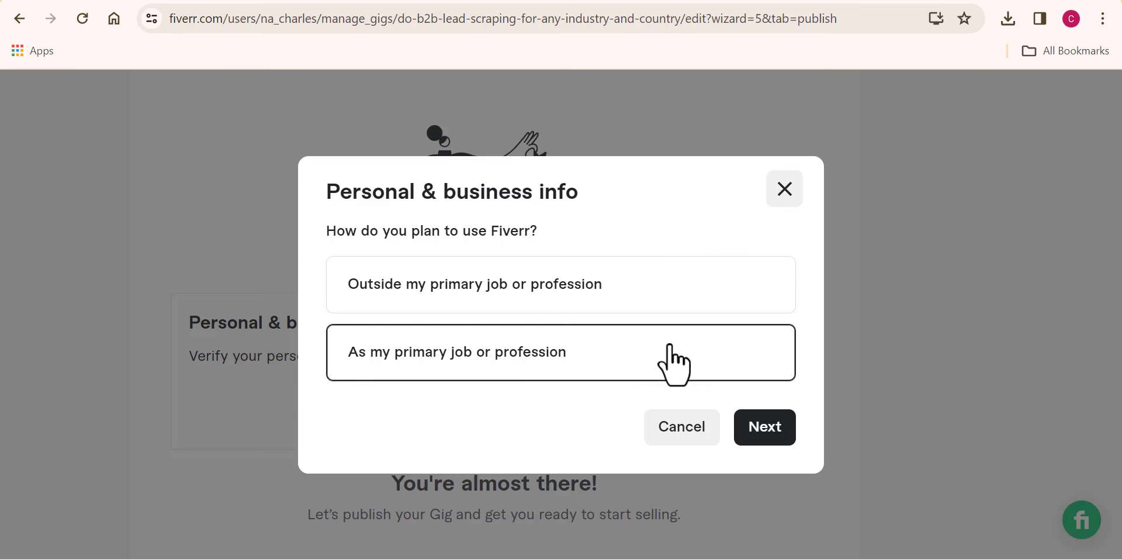
- Pick primary job or profession as Fiverr usage, close the dialog, and scroll to the greyed Publish Gig button
{"action": "left_click", "coordinate": [631, 364]}
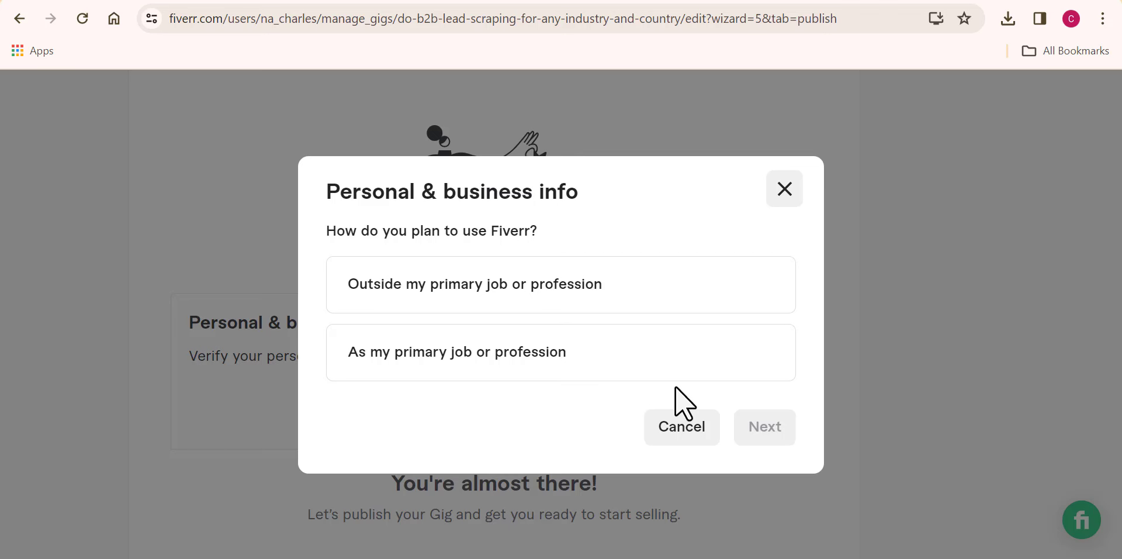
{"action": "left_click", "coordinate": [675, 363]}
{"action": "left_click", "coordinate": [777, 438]}
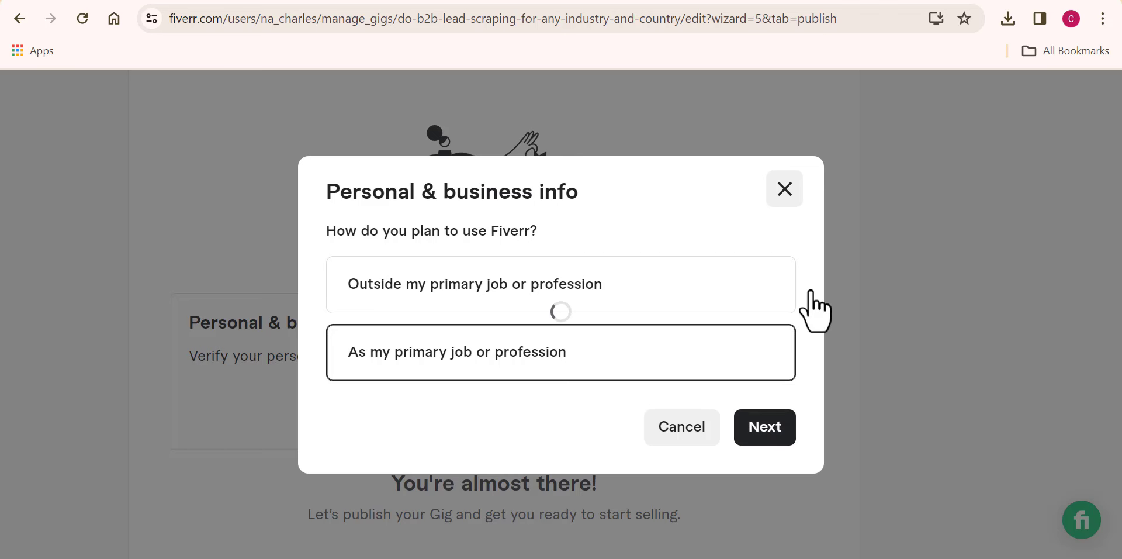
{"action": "left_click_drag", "start_coordinate": [825, 239], "coordinate": [819, 429]}
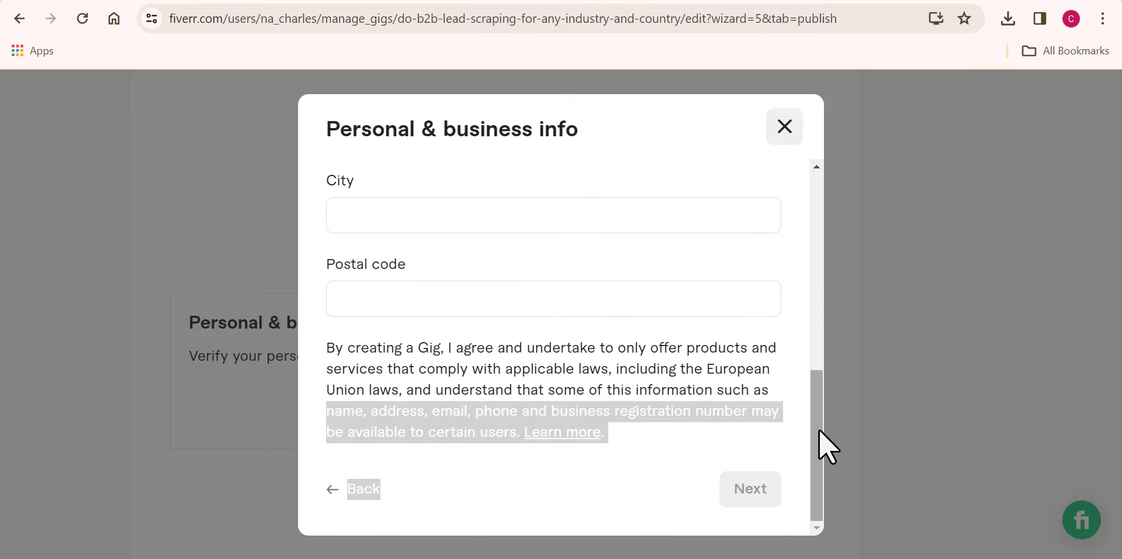
{"action": "left_click", "coordinate": [783, 127]}
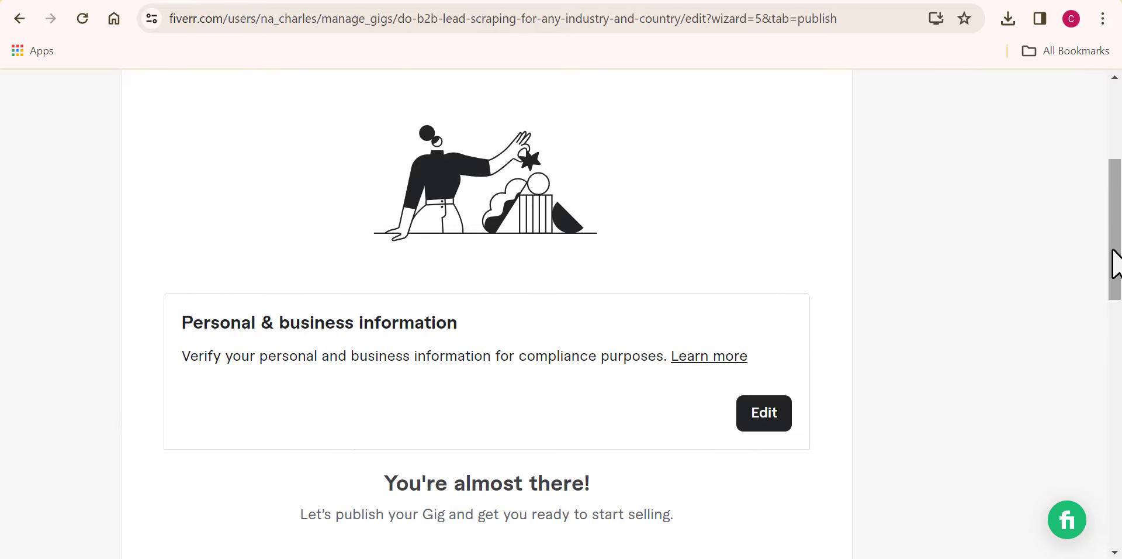
{"action": "left_click_drag", "start_coordinate": [1116, 263], "coordinate": [1119, 324]}
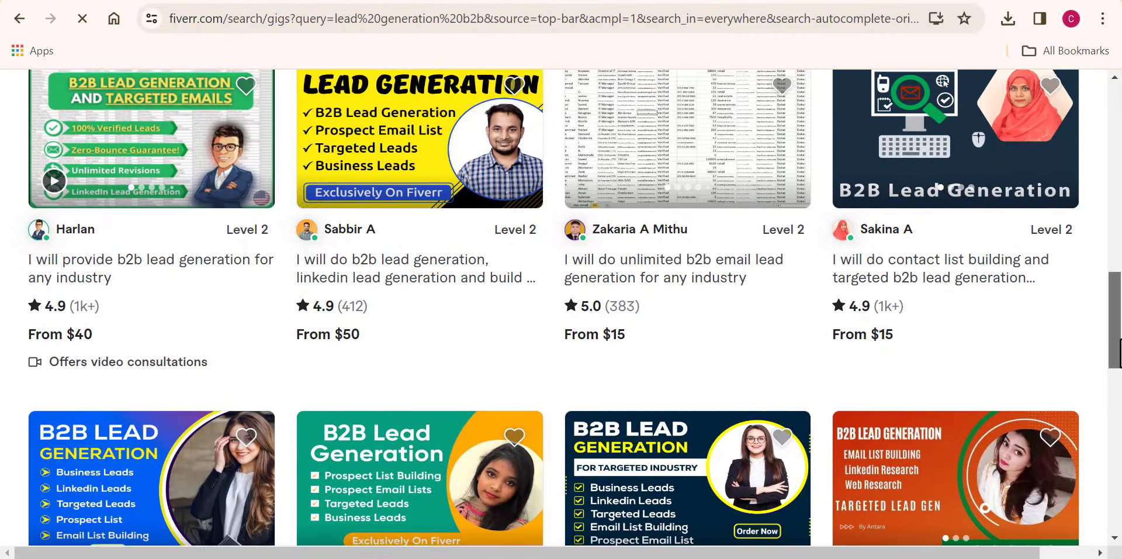
{"action": "left_click_drag", "start_coordinate": [1118, 351], "coordinate": [1118, 416]}
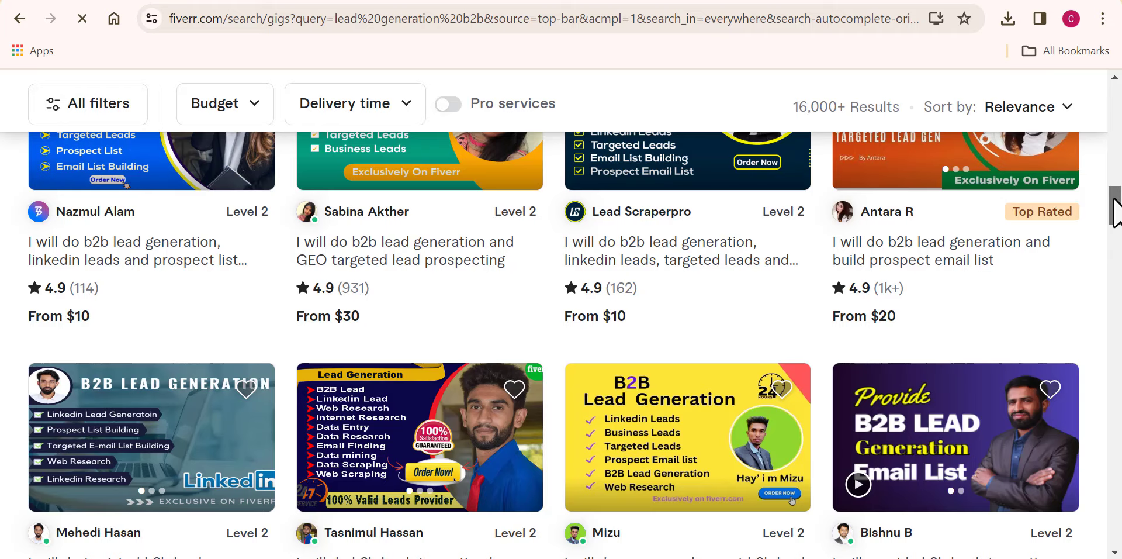
- Close the 'Buying something for work?' popup and scroll the b2b lead generation gigs to Fiverr's Choice
{"action": "left_click_drag", "start_coordinate": [1116, 211], "coordinate": [1113, 256]}
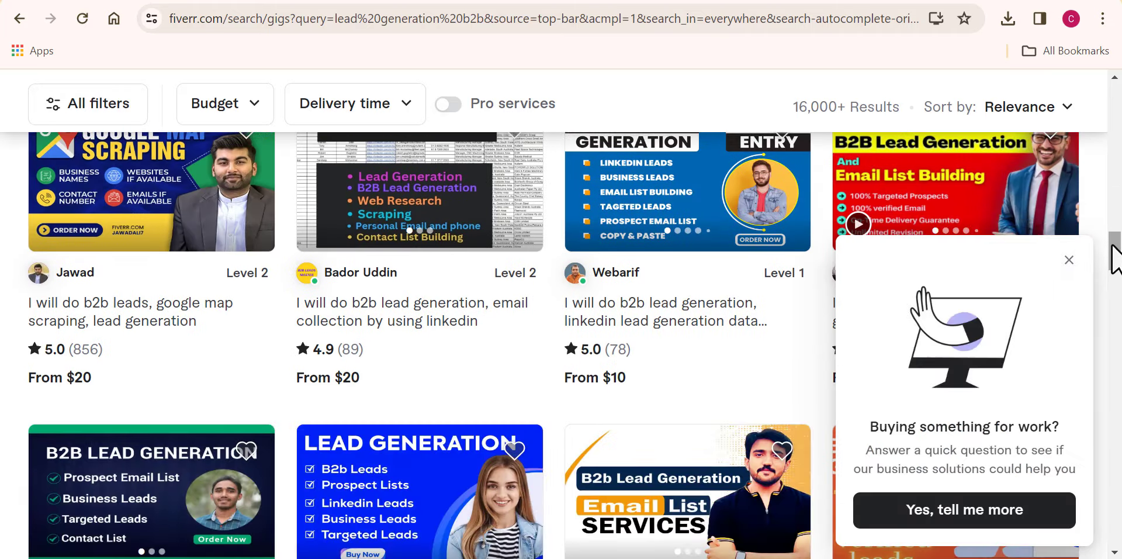
{"action": "left_click", "coordinate": [1069, 259]}
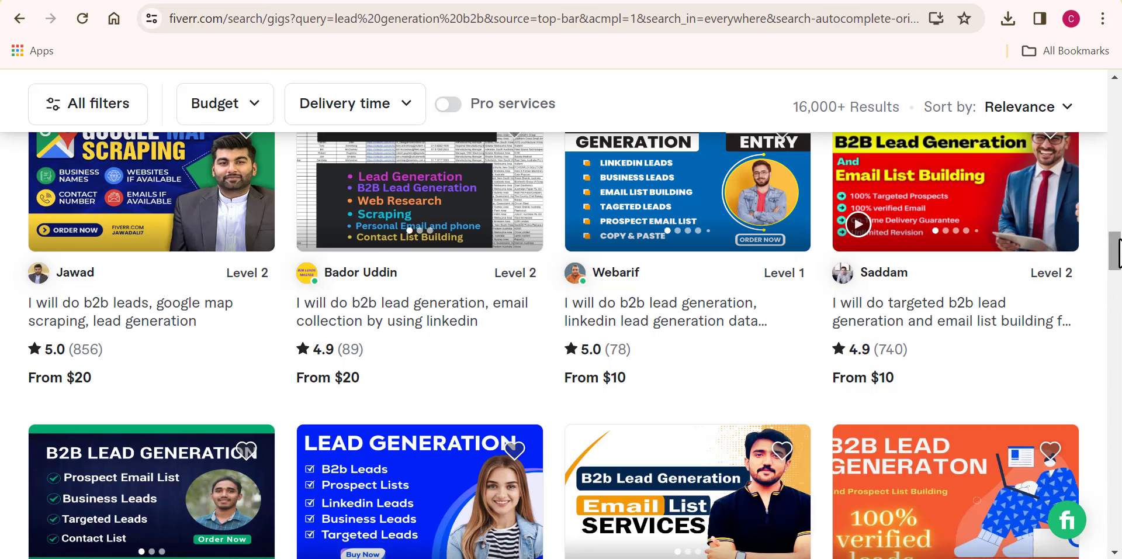
{"action": "left_click_drag", "start_coordinate": [1117, 251], "coordinate": [1118, 313]}
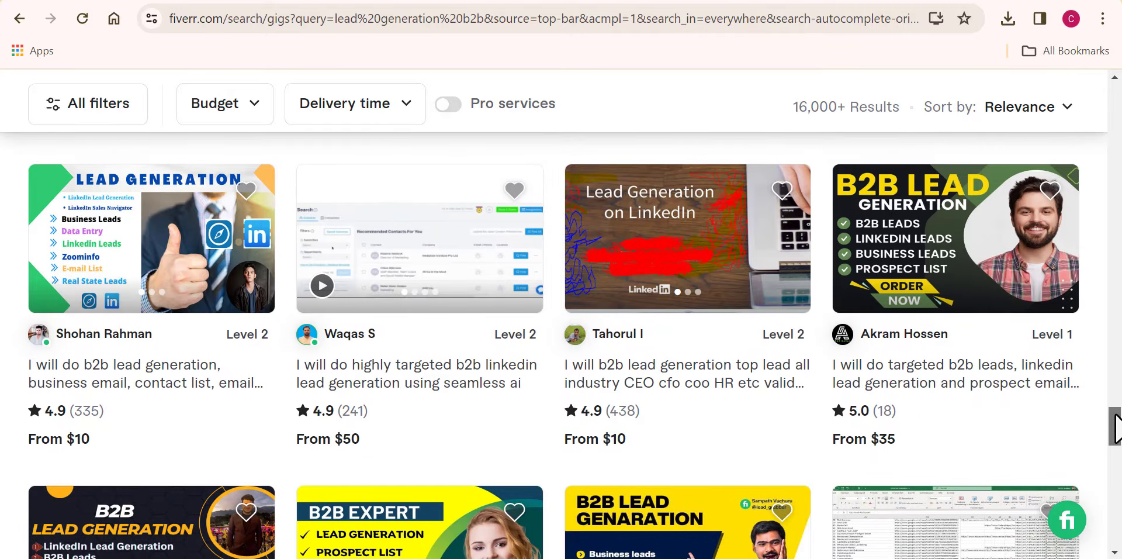
{"action": "left_click_drag", "start_coordinate": [1116, 427], "coordinate": [1117, 158]}
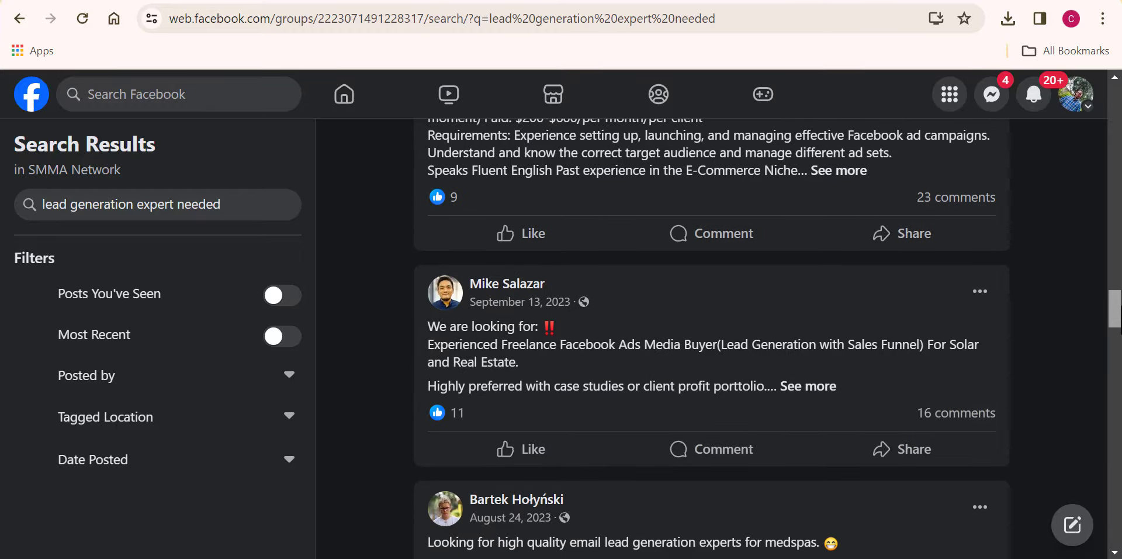
- Go back to the 'smma' group search and return to SMMA Network's 'lead generation expert needed' posts
{"action": "scroll", "coordinate": [712, 339], "scroll_direction": "up", "scroll_amount": 8}
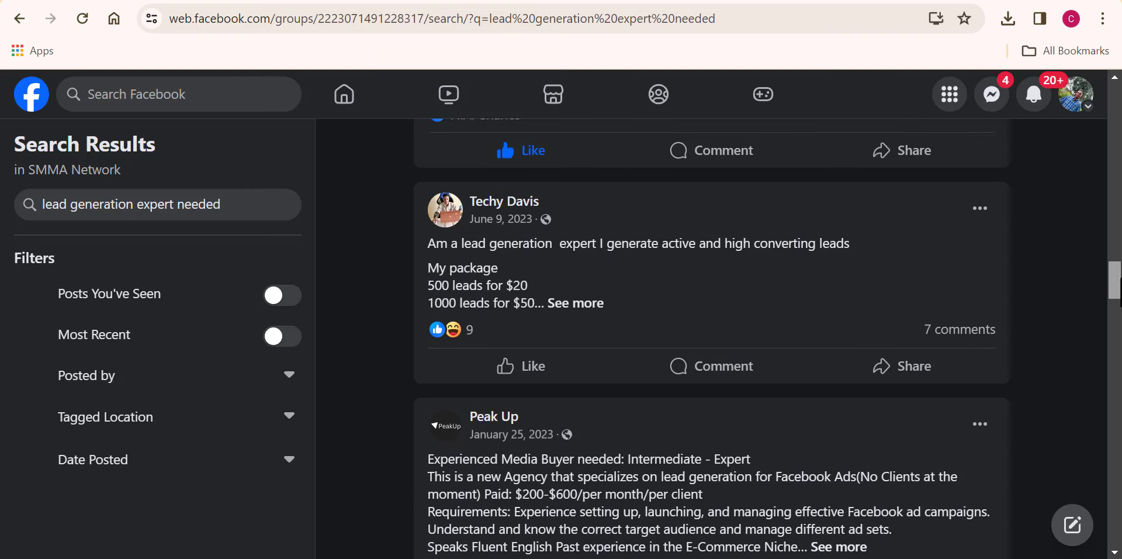
{"action": "left_click_drag", "start_coordinate": [1118, 297], "coordinate": [1112, 338]}
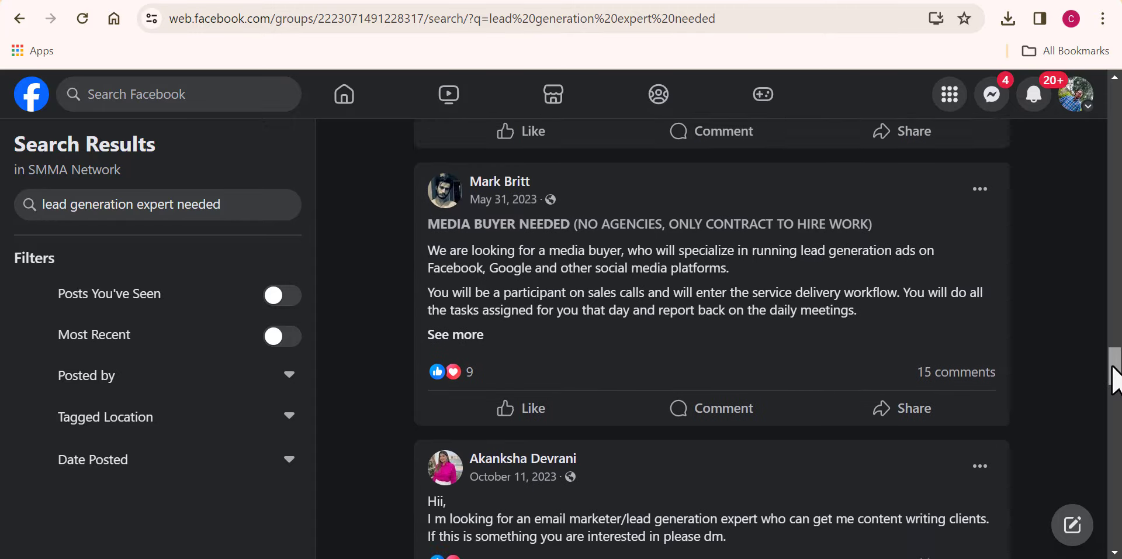
{"action": "key", "text": "alt+Left"}
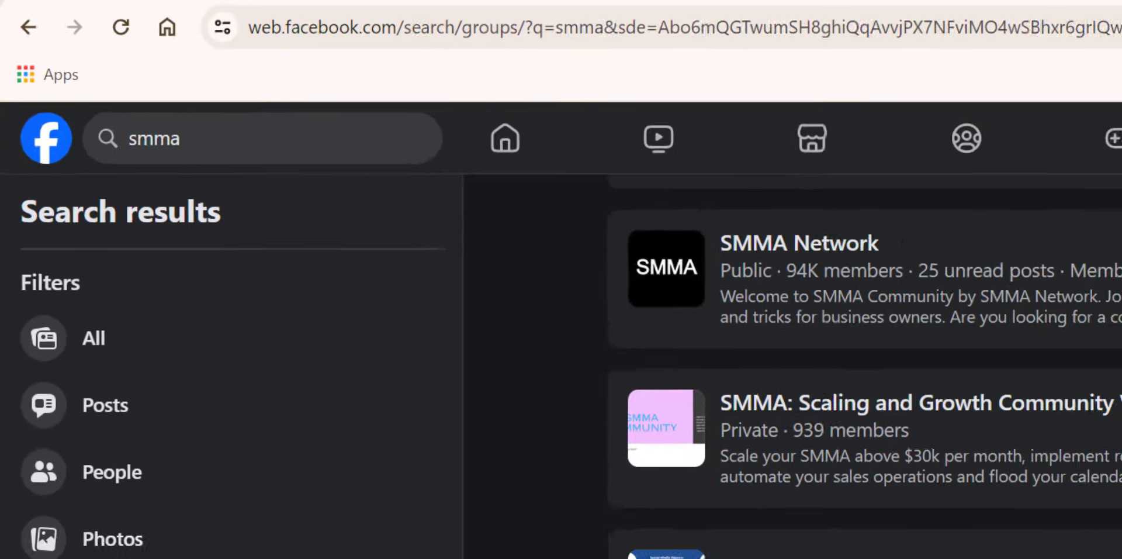
{"action": "left_click_drag", "start_coordinate": [1116, 280], "coordinate": [1118, 169]}
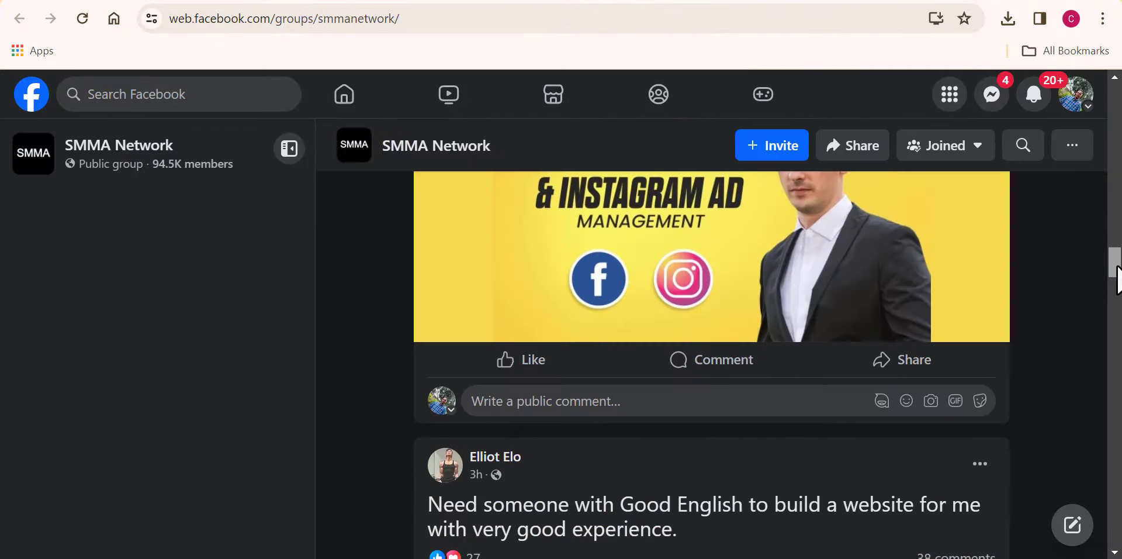
{"action": "left_click_drag", "start_coordinate": [1118, 275], "coordinate": [1117, 412]}
{"action": "scroll", "coordinate": [1117, 412], "scroll_direction": "down", "scroll_amount": 15}
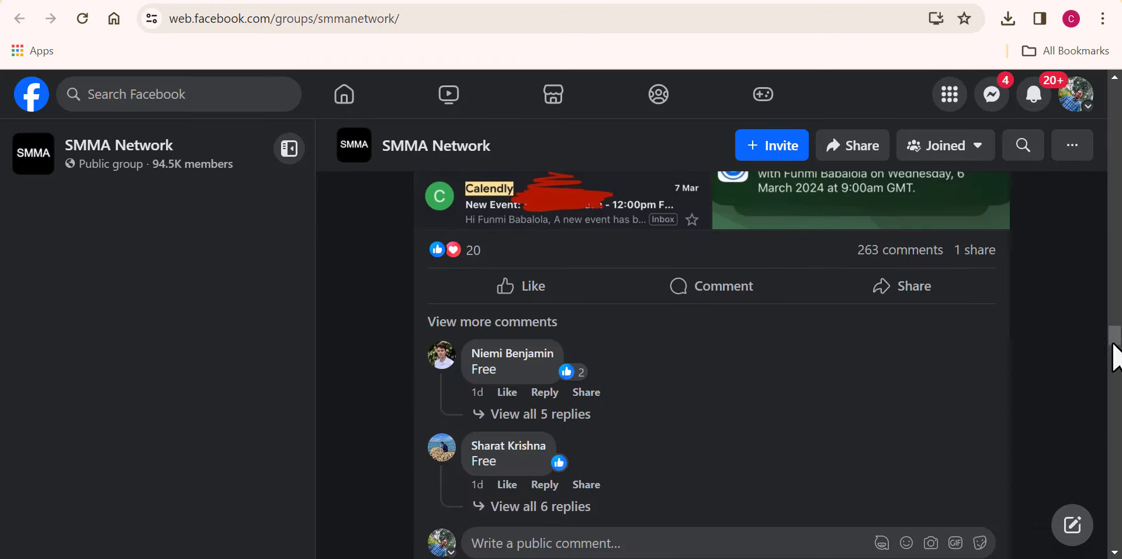
{"action": "scroll", "coordinate": [1116, 369], "scroll_direction": "down", "scroll_amount": 20}
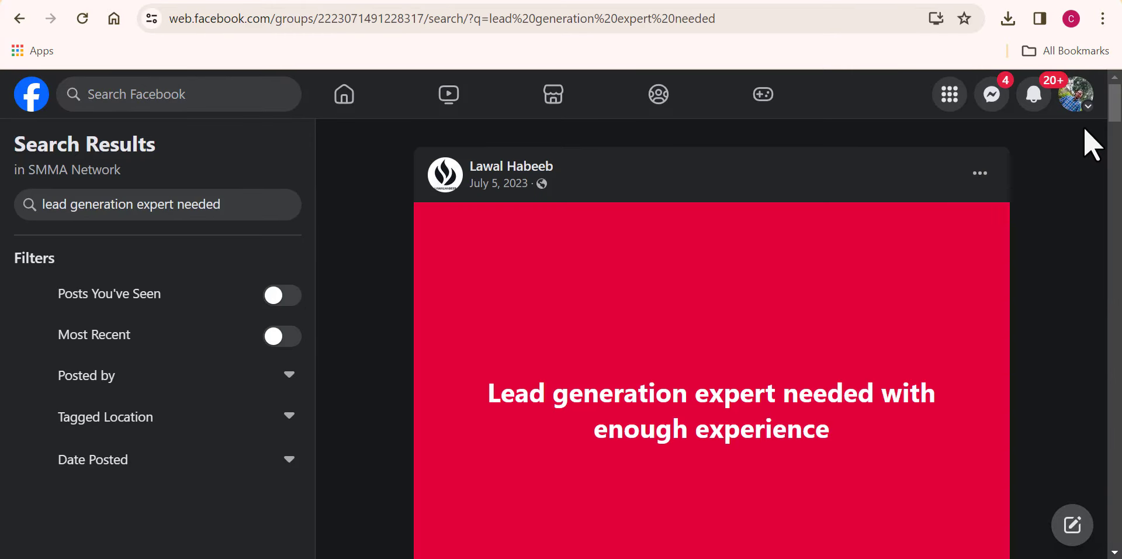
- Read through the 'lead generation expert needed' job posts in the SMMA Network search results
{"action": "scroll", "coordinate": [1114, 292], "scroll_direction": "down", "scroll_amount": 1}
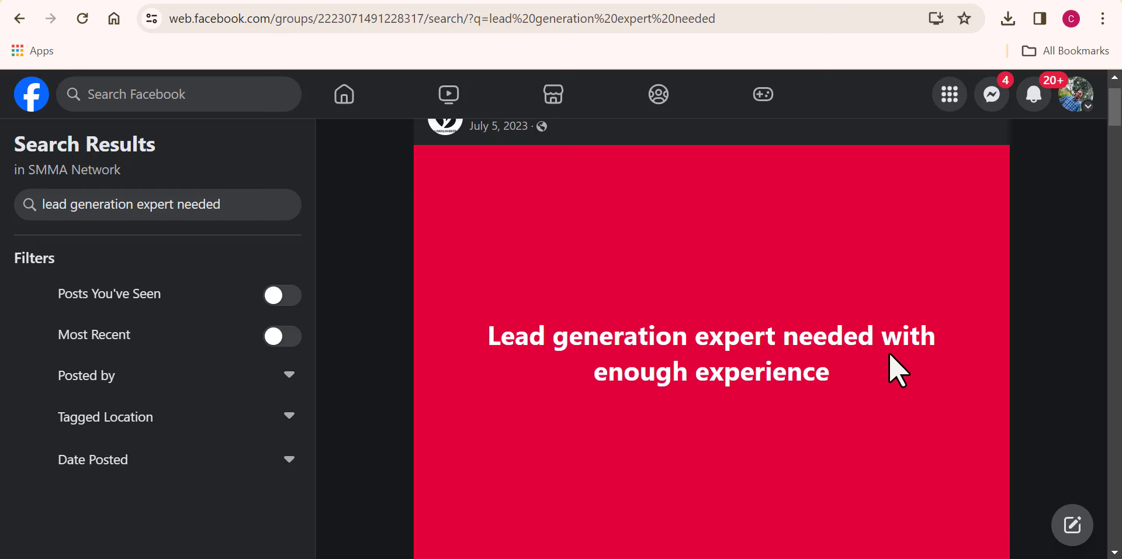
{"action": "scroll", "coordinate": [1115, 117], "scroll_direction": "down", "scroll_amount": 12}
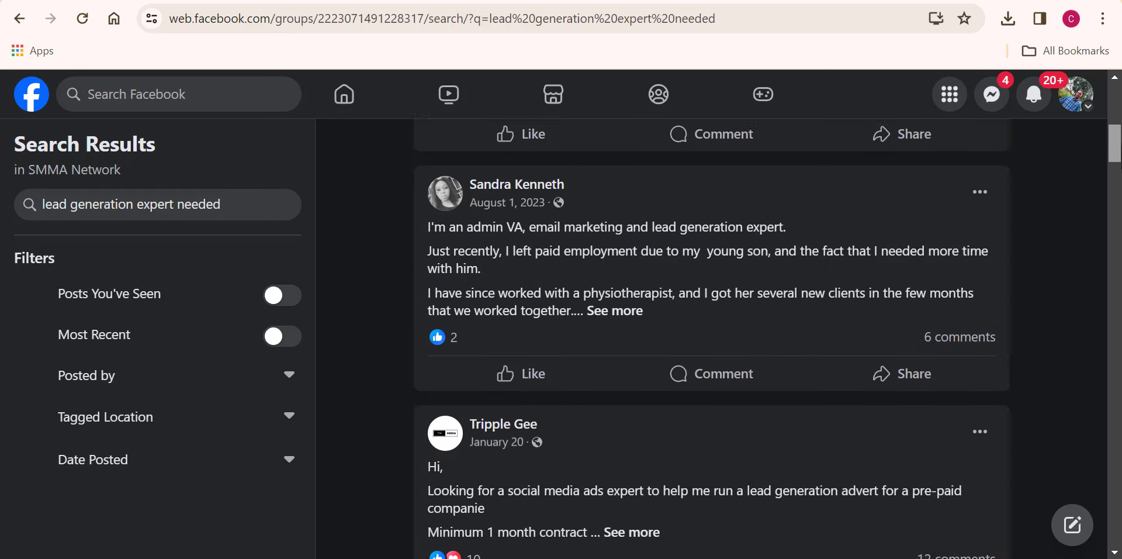
{"action": "scroll", "coordinate": [711, 339], "scroll_direction": "down", "scroll_amount": 7}
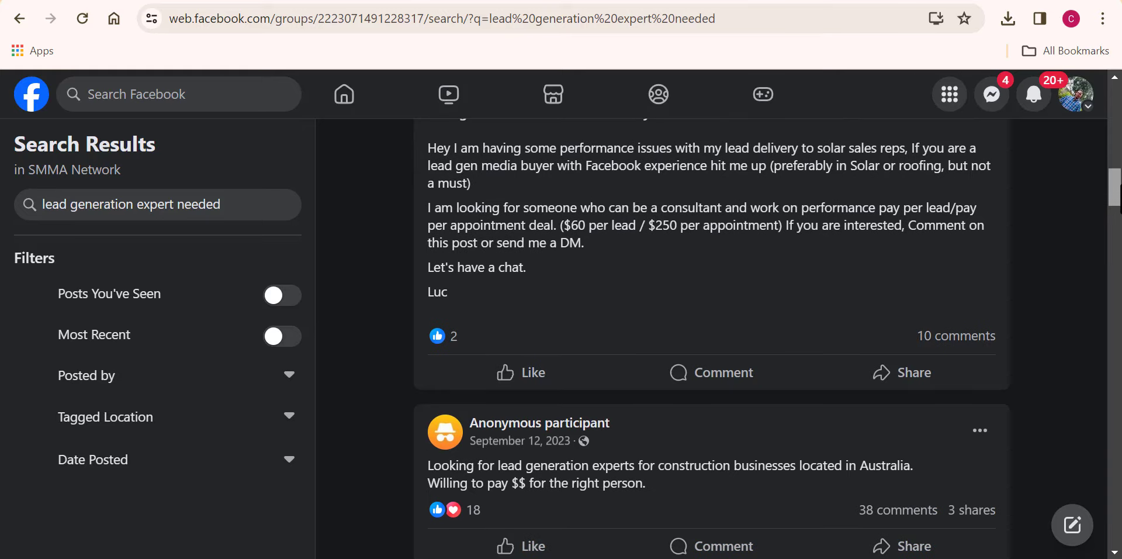
{"action": "scroll", "coordinate": [952, 264], "scroll_direction": "up", "scroll_amount": 2}
{"action": "scroll", "coordinate": [952, 264], "scroll_direction": "down", "scroll_amount": 6}
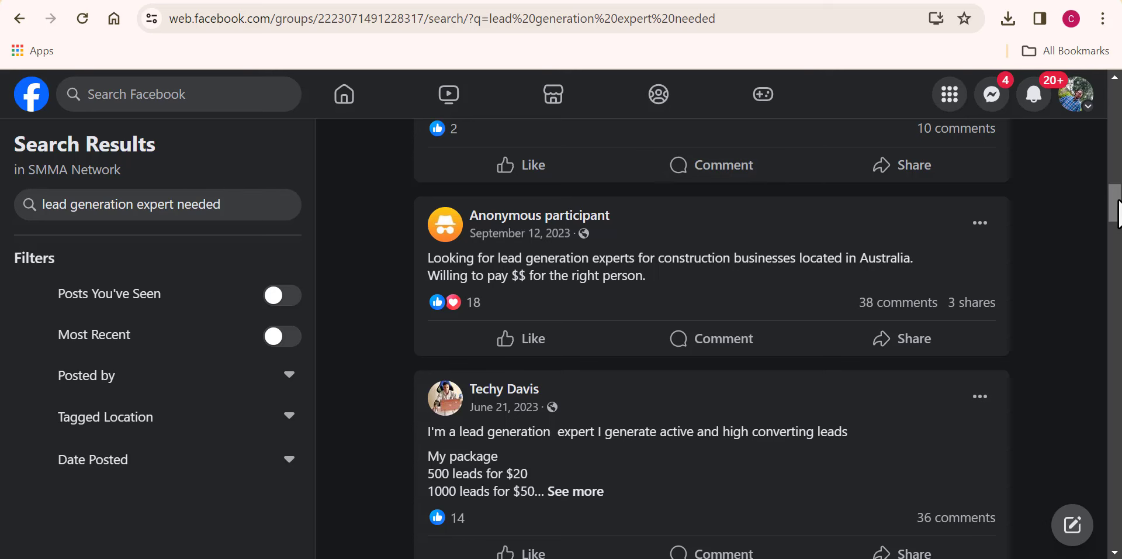
{"action": "left_click_drag", "start_coordinate": [1115, 204], "coordinate": [1116, 485]}
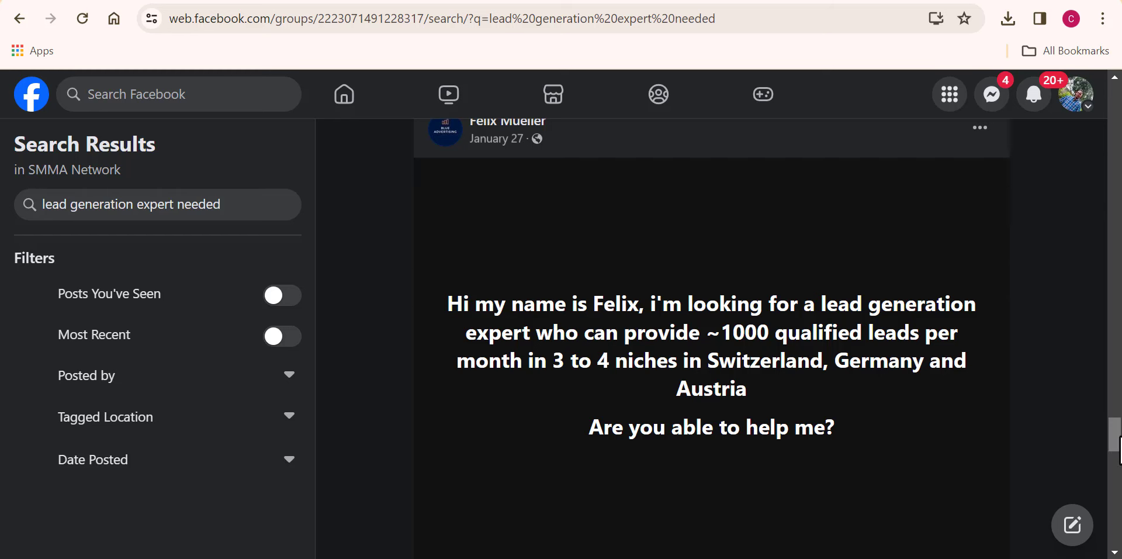
{"action": "left_click_drag", "start_coordinate": [1118, 450], "coordinate": [1118, 544]}
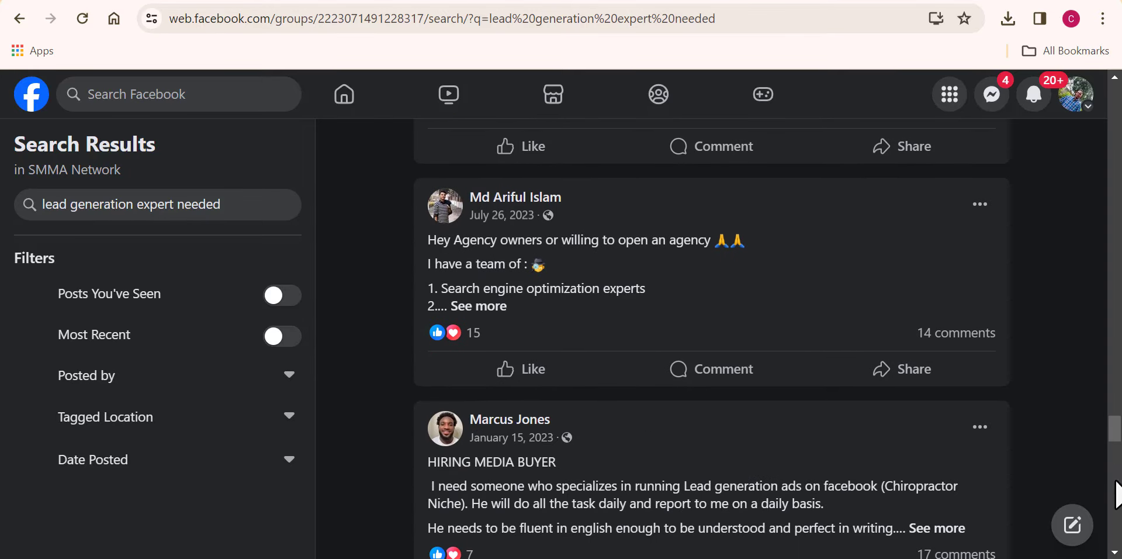
{"action": "left_click_drag", "start_coordinate": [1117, 447], "coordinate": [1117, 479]}
{"action": "left_click_drag", "start_coordinate": [1116, 439], "coordinate": [1116, 451]}
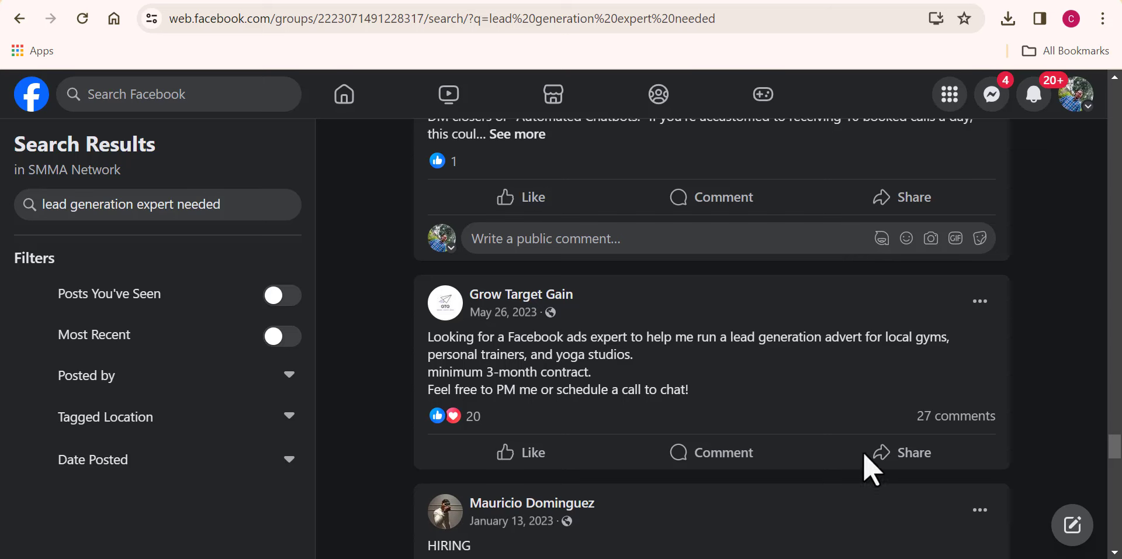
- Go back to the SMMA Network group feed and scroll down through its posts
{"action": "key", "text": "alt+Left"}
{"action": "scroll", "coordinate": [1118, 453], "scroll_direction": "down", "scroll_amount": 5}
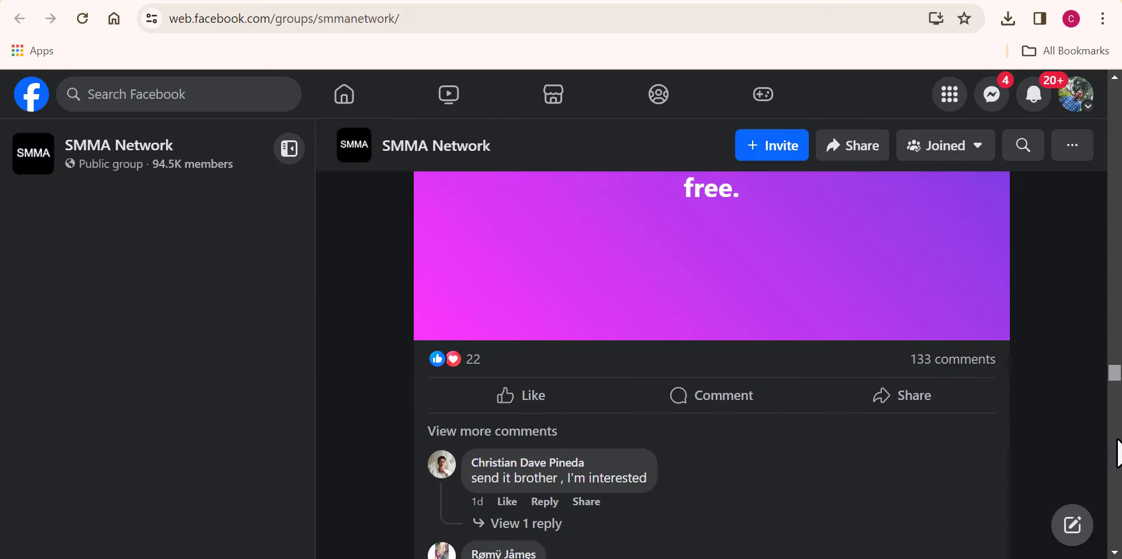
{"action": "scroll", "coordinate": [1117, 452], "scroll_direction": "down", "scroll_amount": 15}
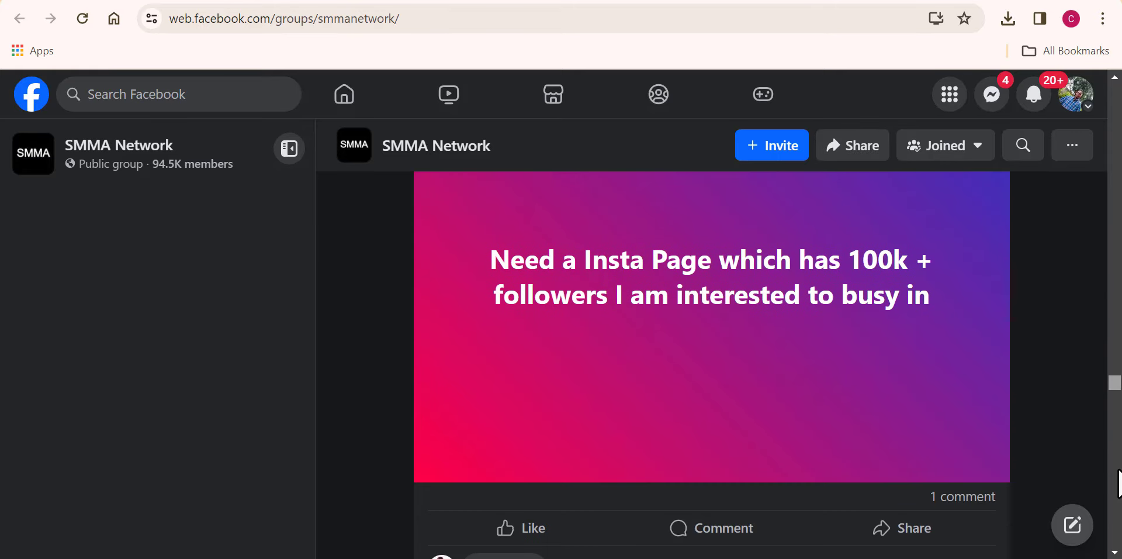
{"action": "scroll", "coordinate": [1117, 484], "scroll_direction": "down", "scroll_amount": 10}
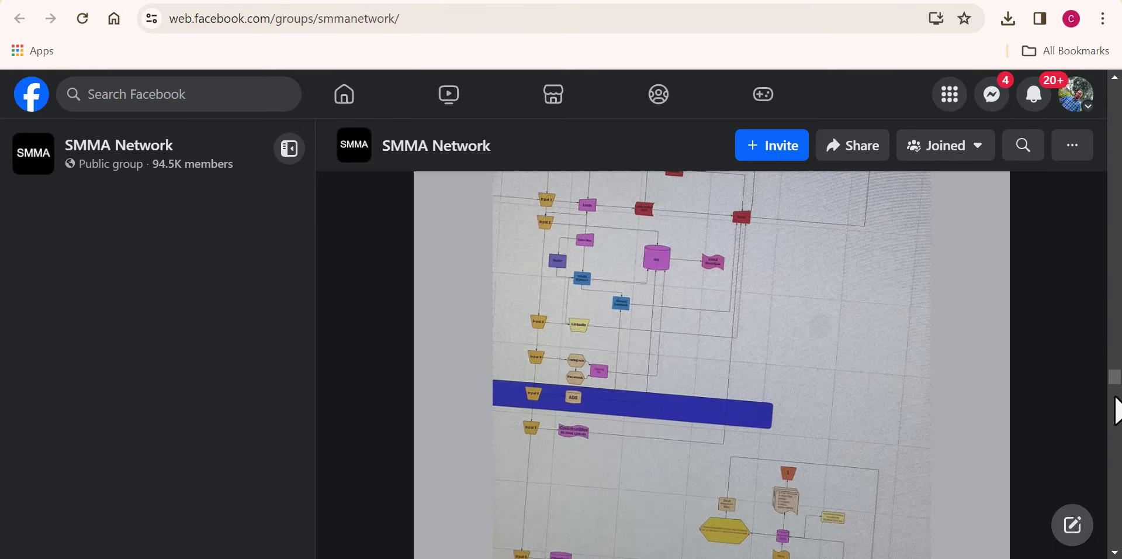